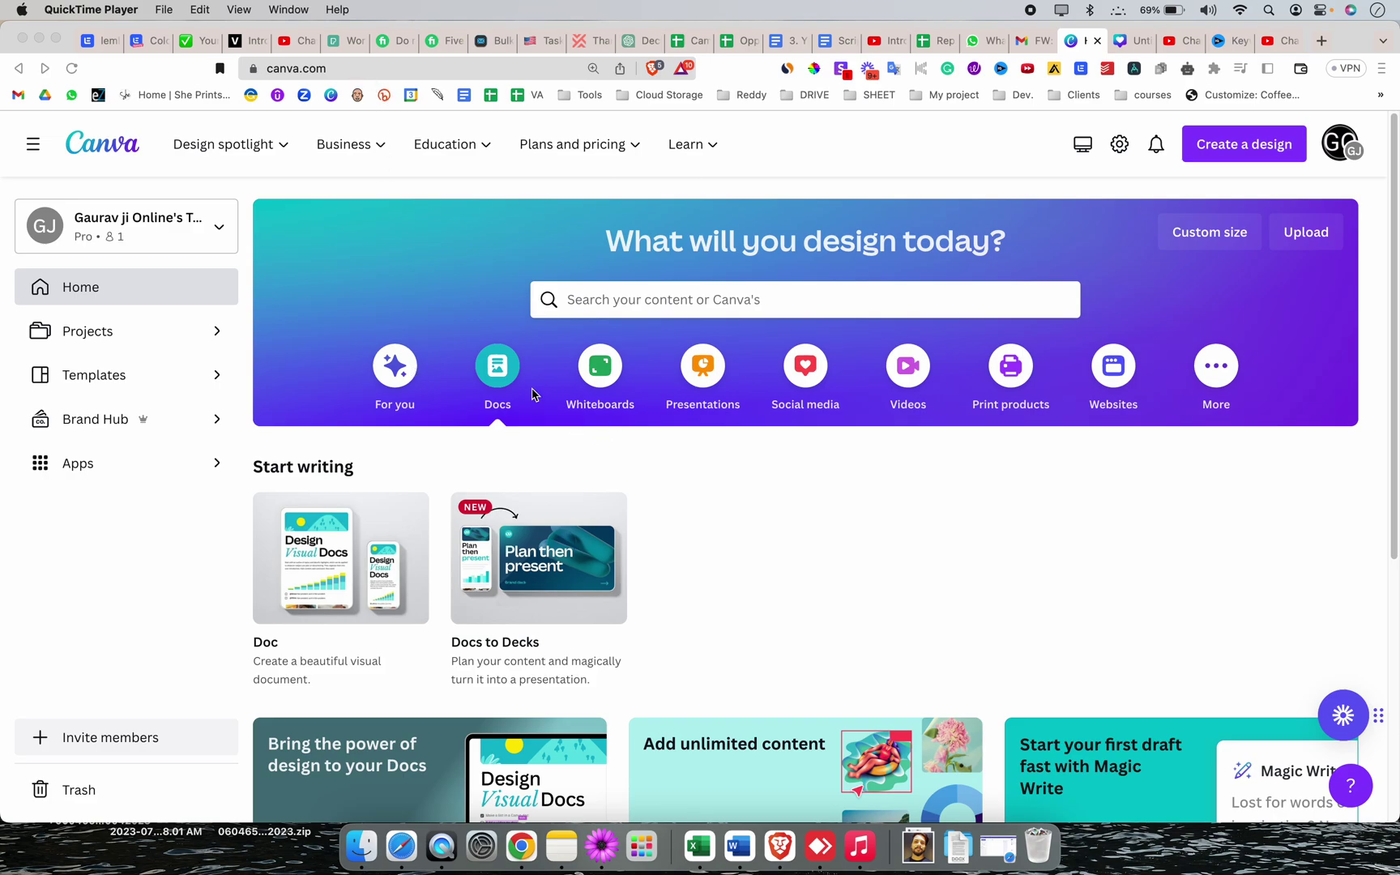
# Create a new blank Canva Doc, 'Untitled design', showing only its placeholder quote text
pyautogui.click(509, 378)
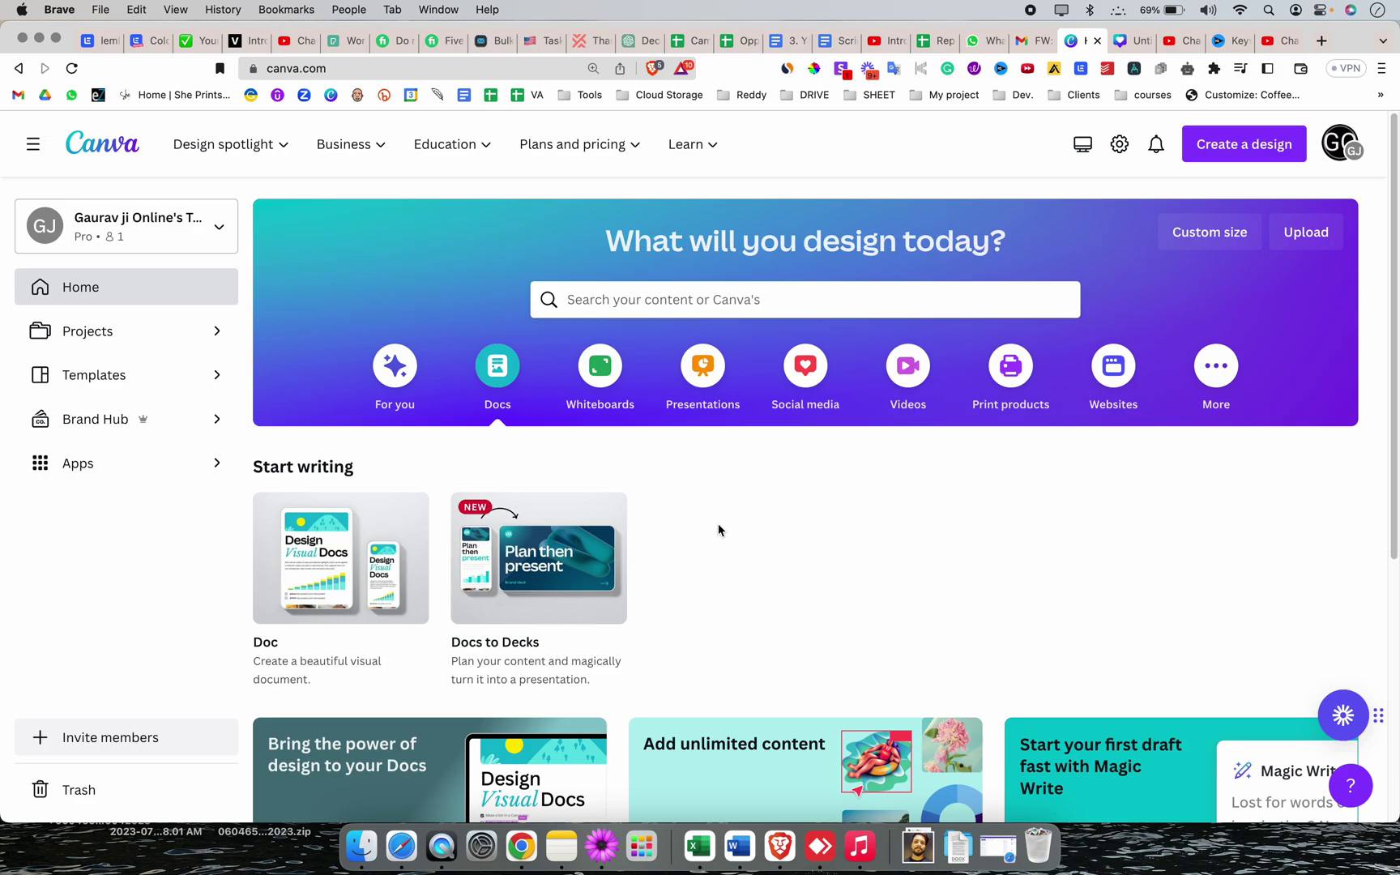
pyautogui.scroll(-5, 741, 494)
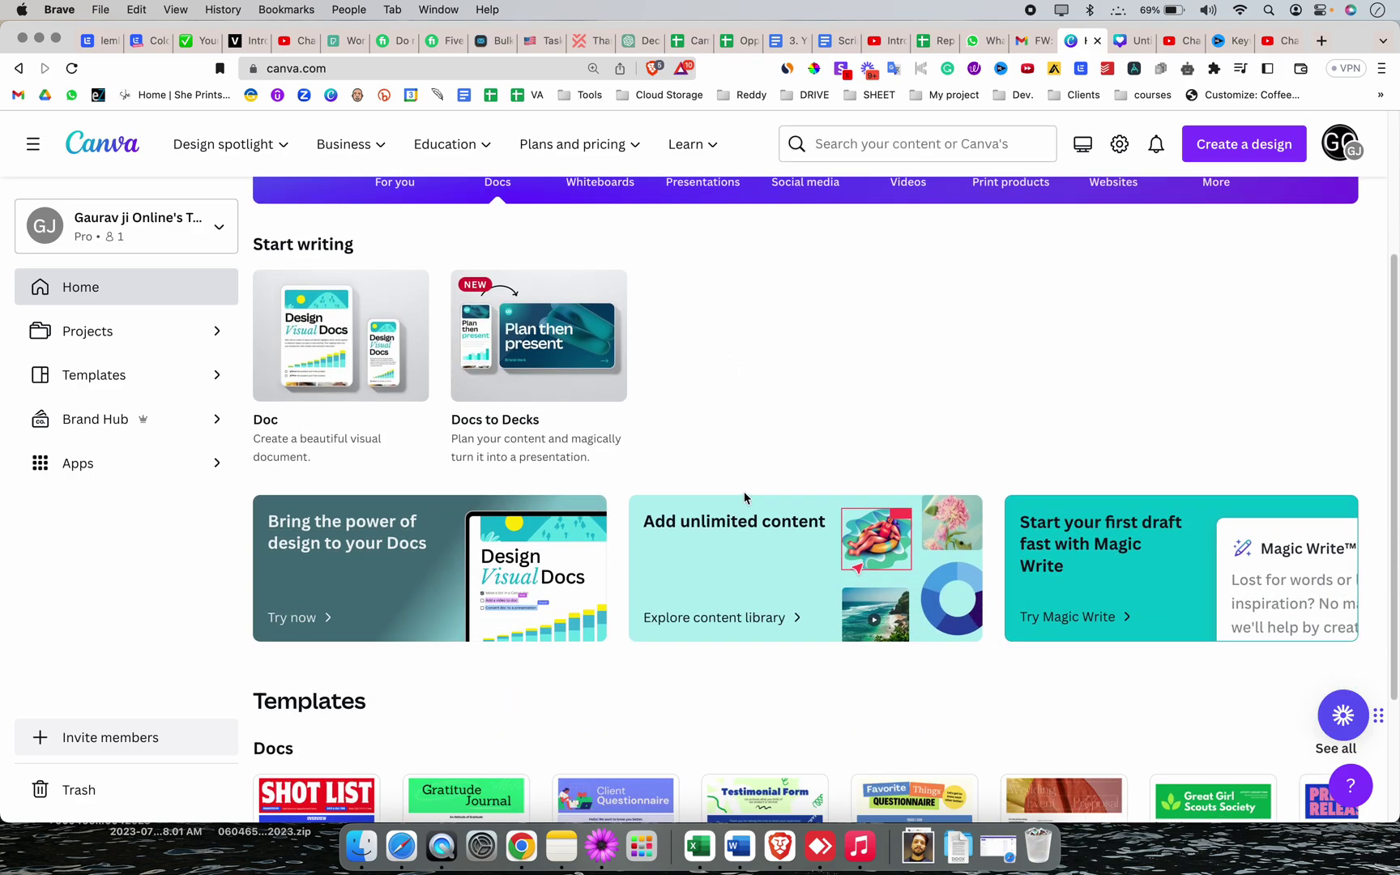
pyautogui.scroll(5, 649, 518)
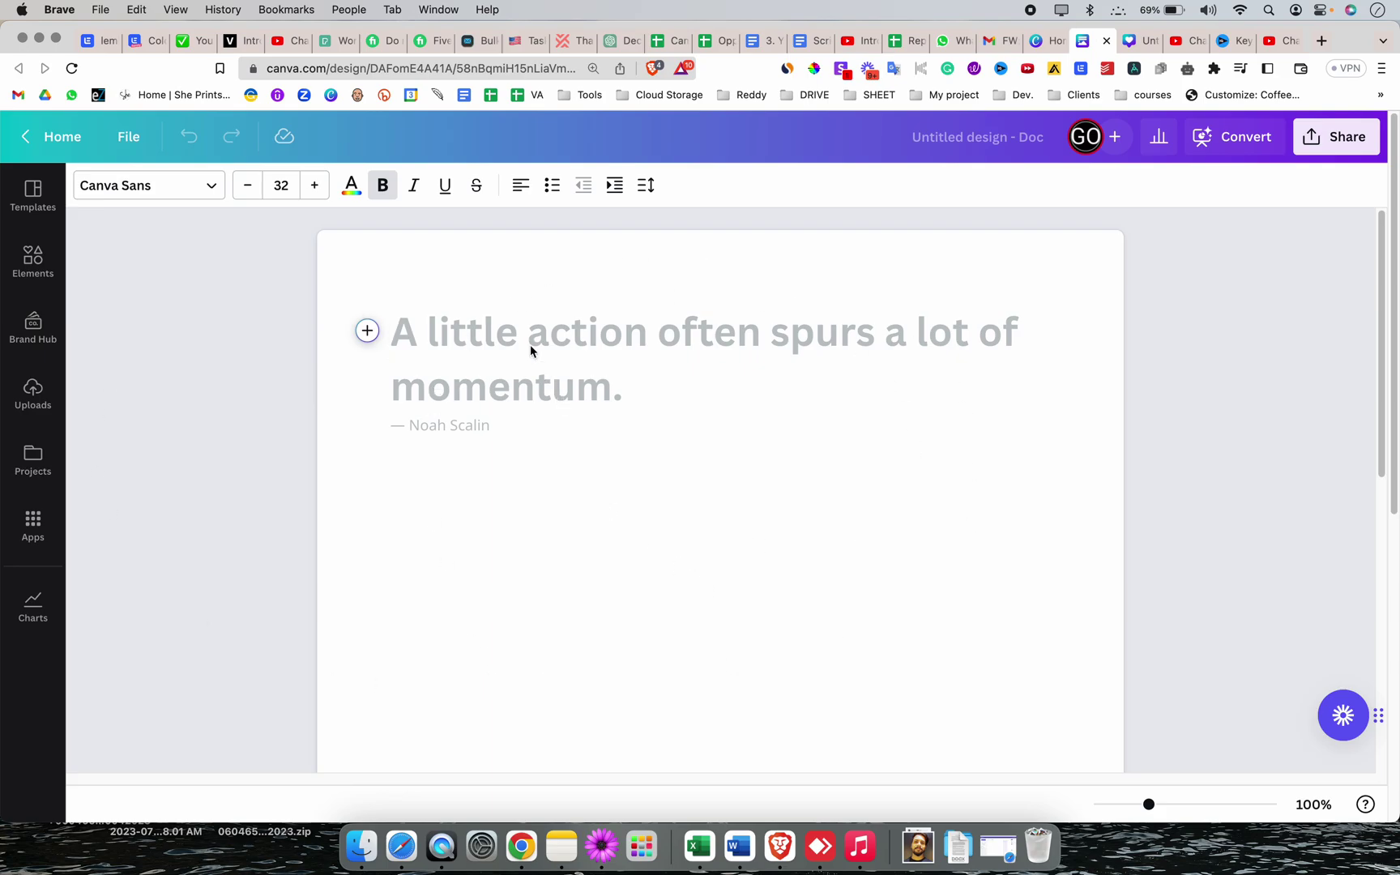
# In Magic Write, enter the prompt 'tell me how to write a good blog for my college freshers party'
pyautogui.scroll(-1, 499, 363)
pyautogui.scroll(-3, 502, 405)
pyautogui.scroll(5, 516, 453)
pyautogui.click(369, 332)
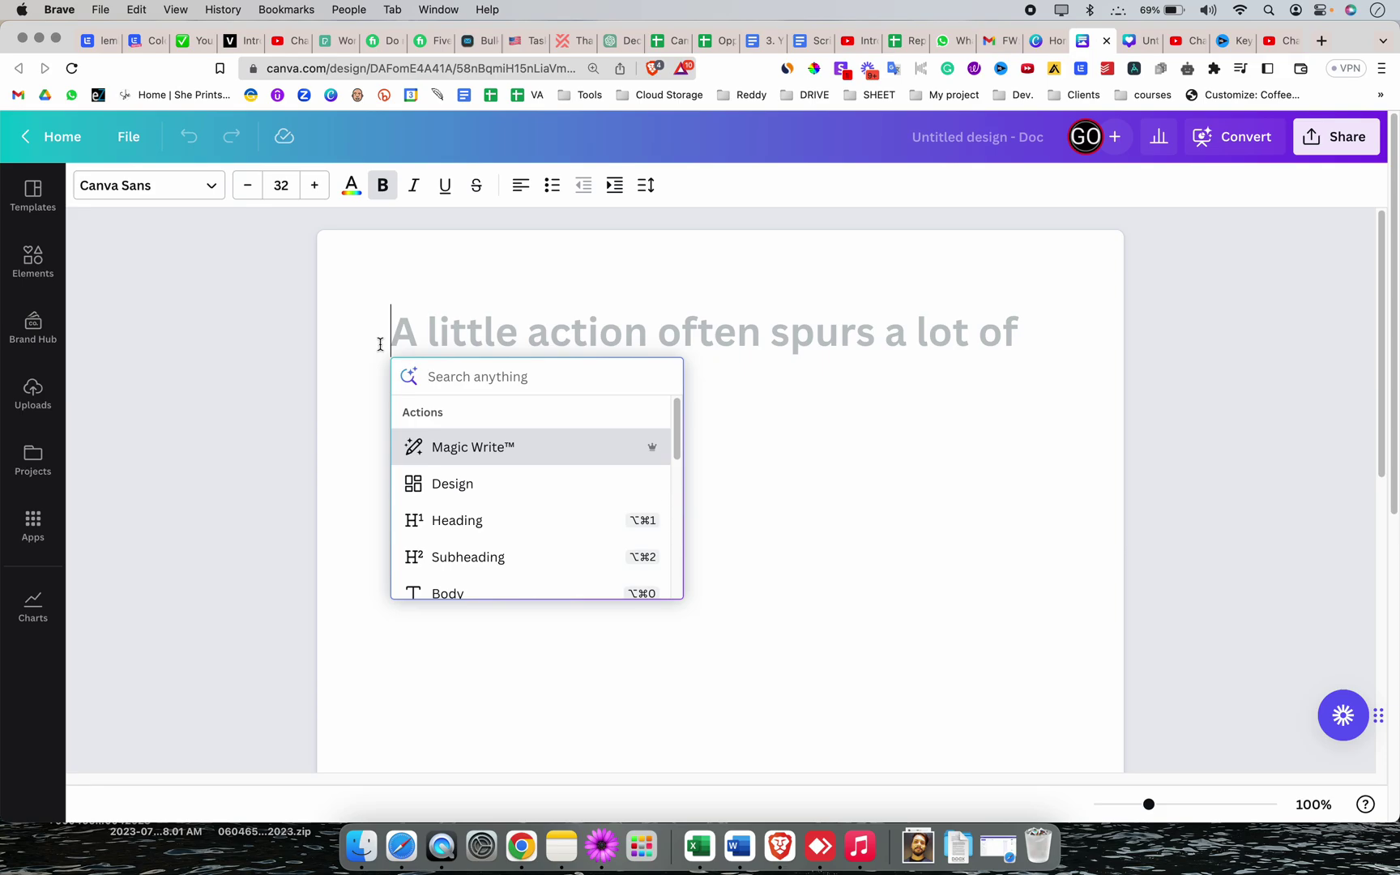
pyautogui.click(452, 459)
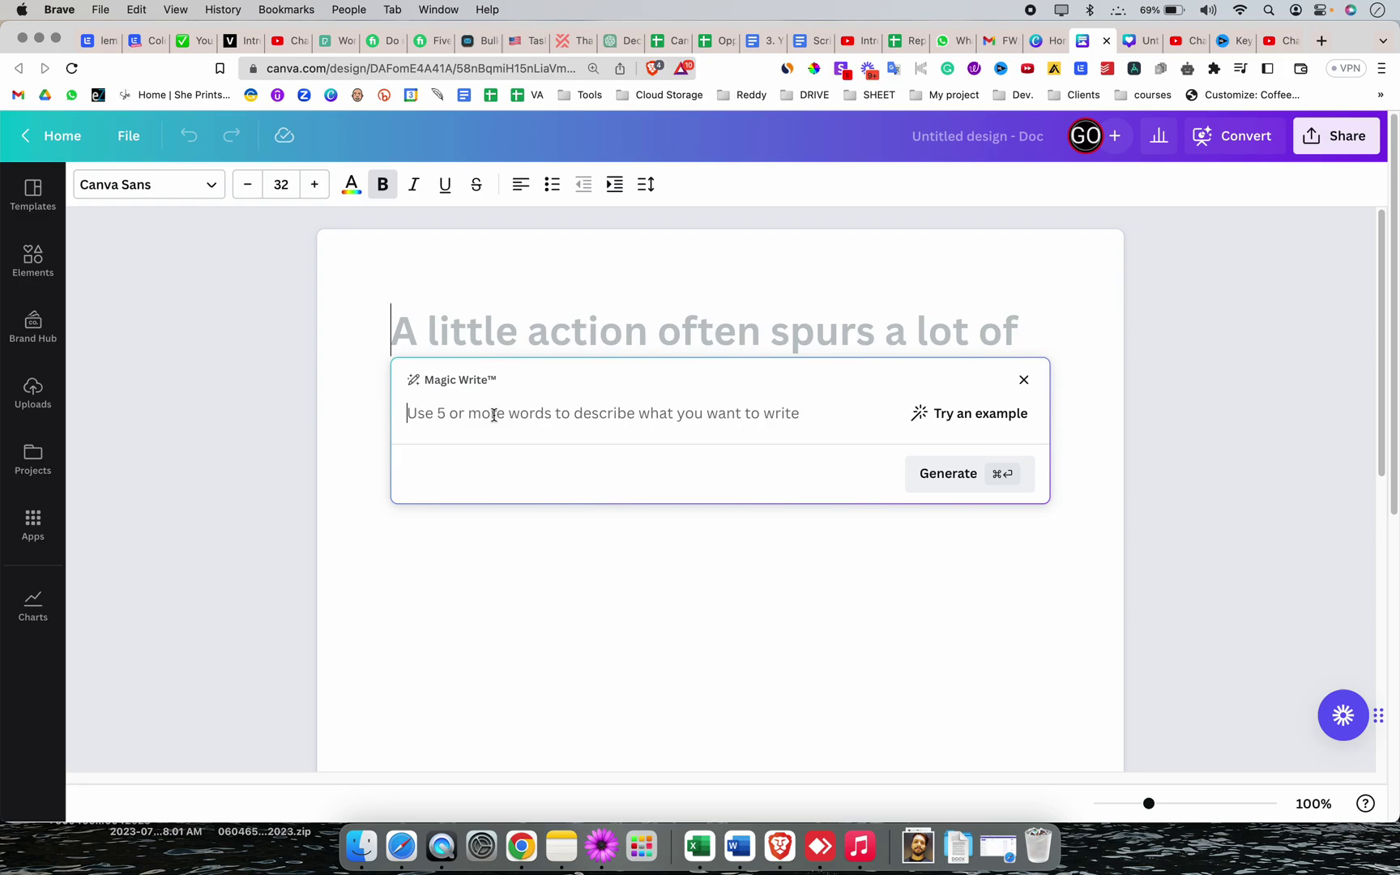
pyautogui.write('tell m')
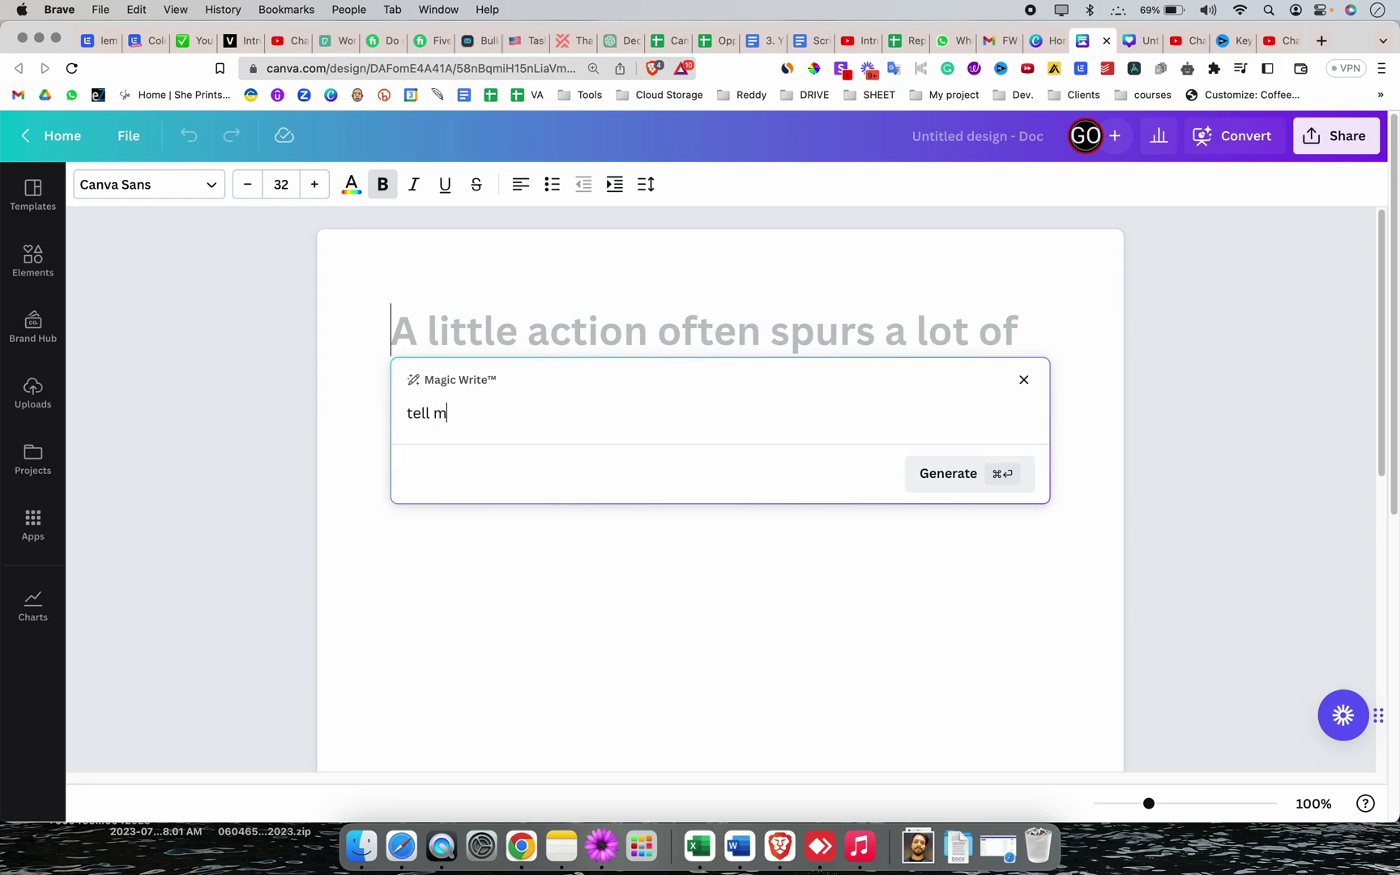
pyautogui.write('e how to write a good blog')
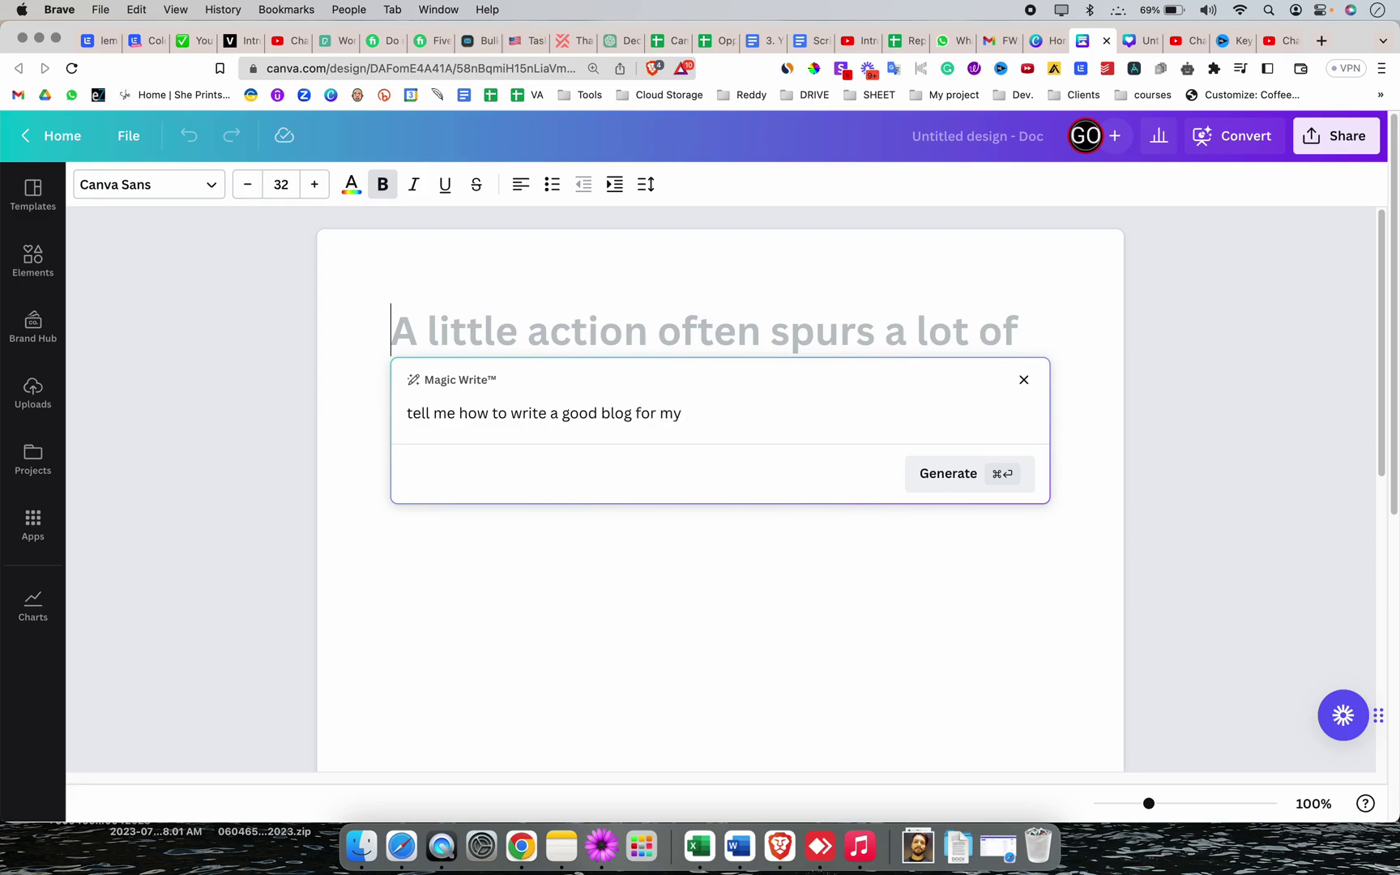
pyautogui.write('for my college freshers party')
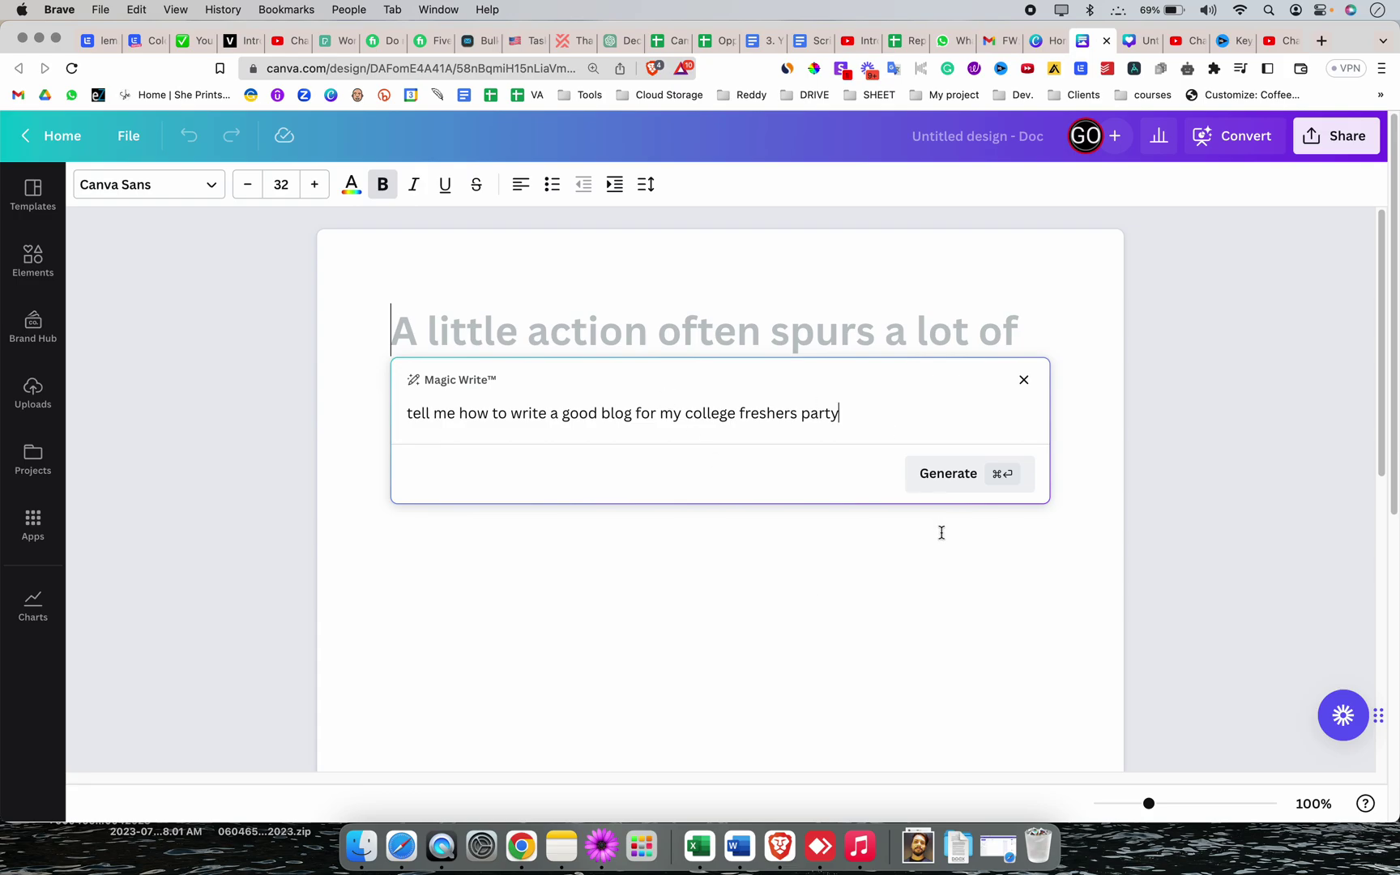
# Generate the blog text and select the title and body paragraph to review them
pyautogui.click(963, 476)
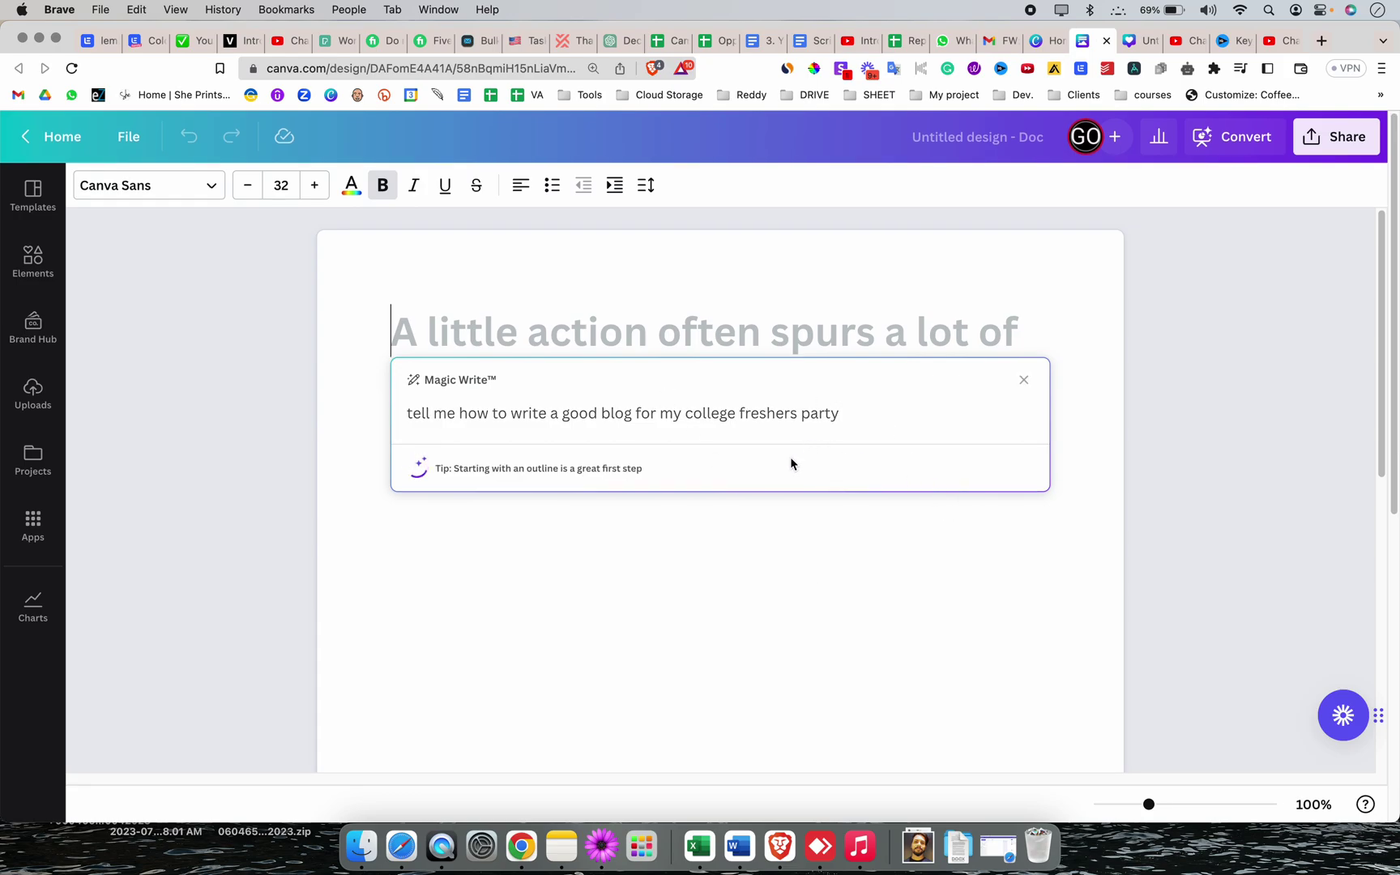
pyautogui.scroll(2, 735, 441)
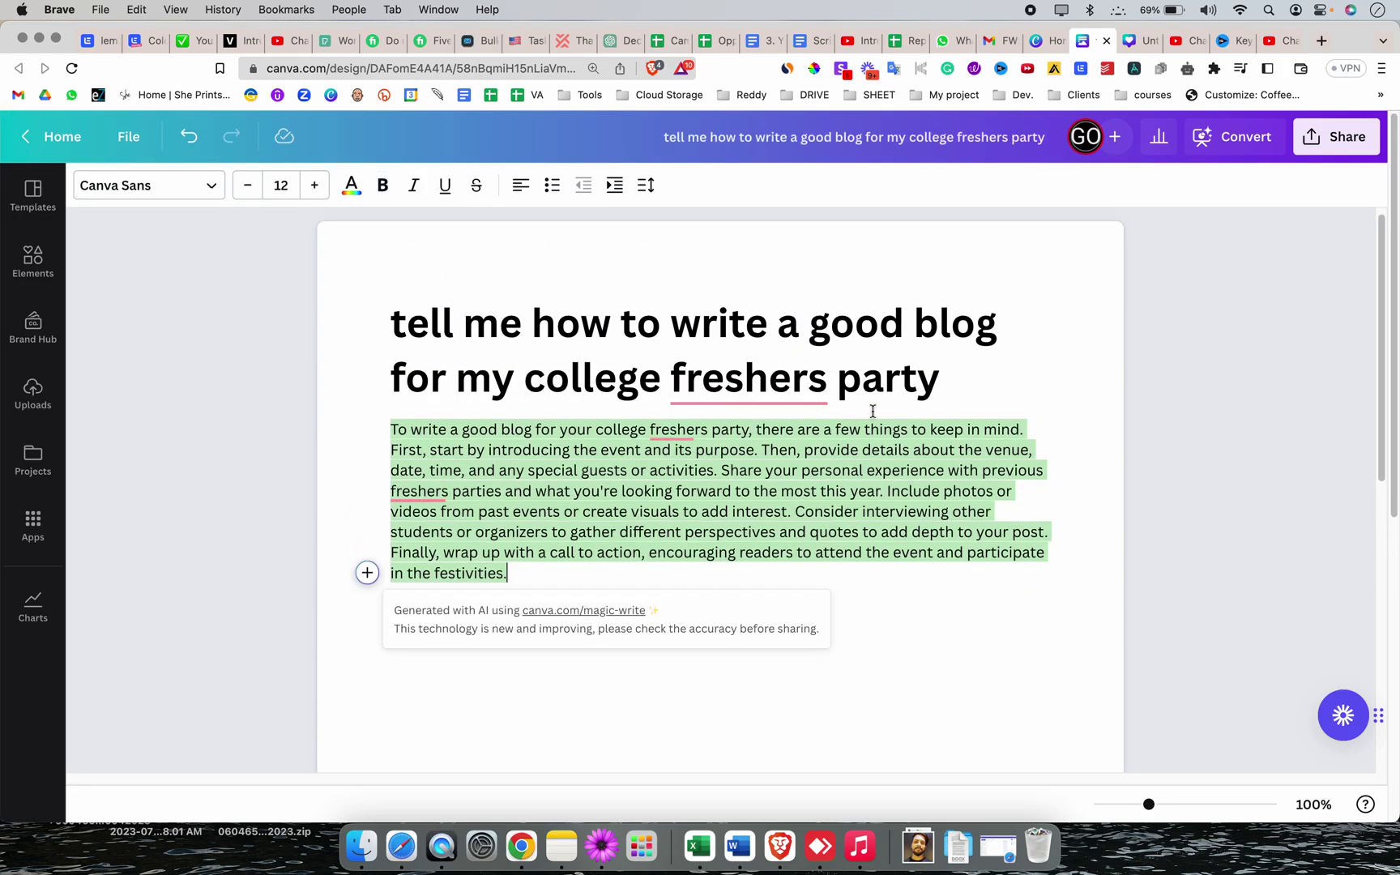
pyautogui.moveTo(708, 365)
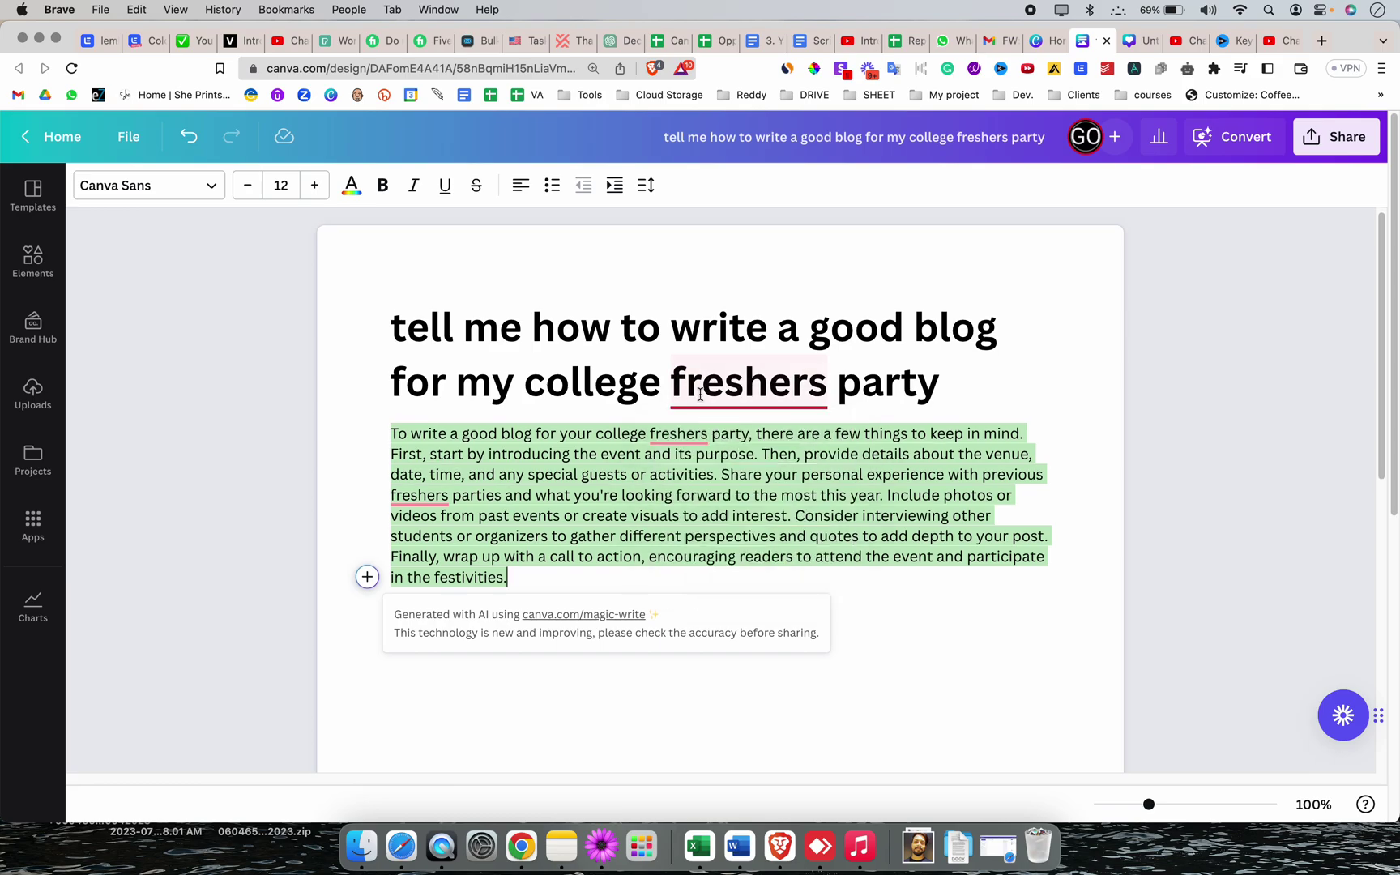
pyautogui.click(953, 392)
pyautogui.moveTo(953, 392); pyautogui.dragTo(414, 322)
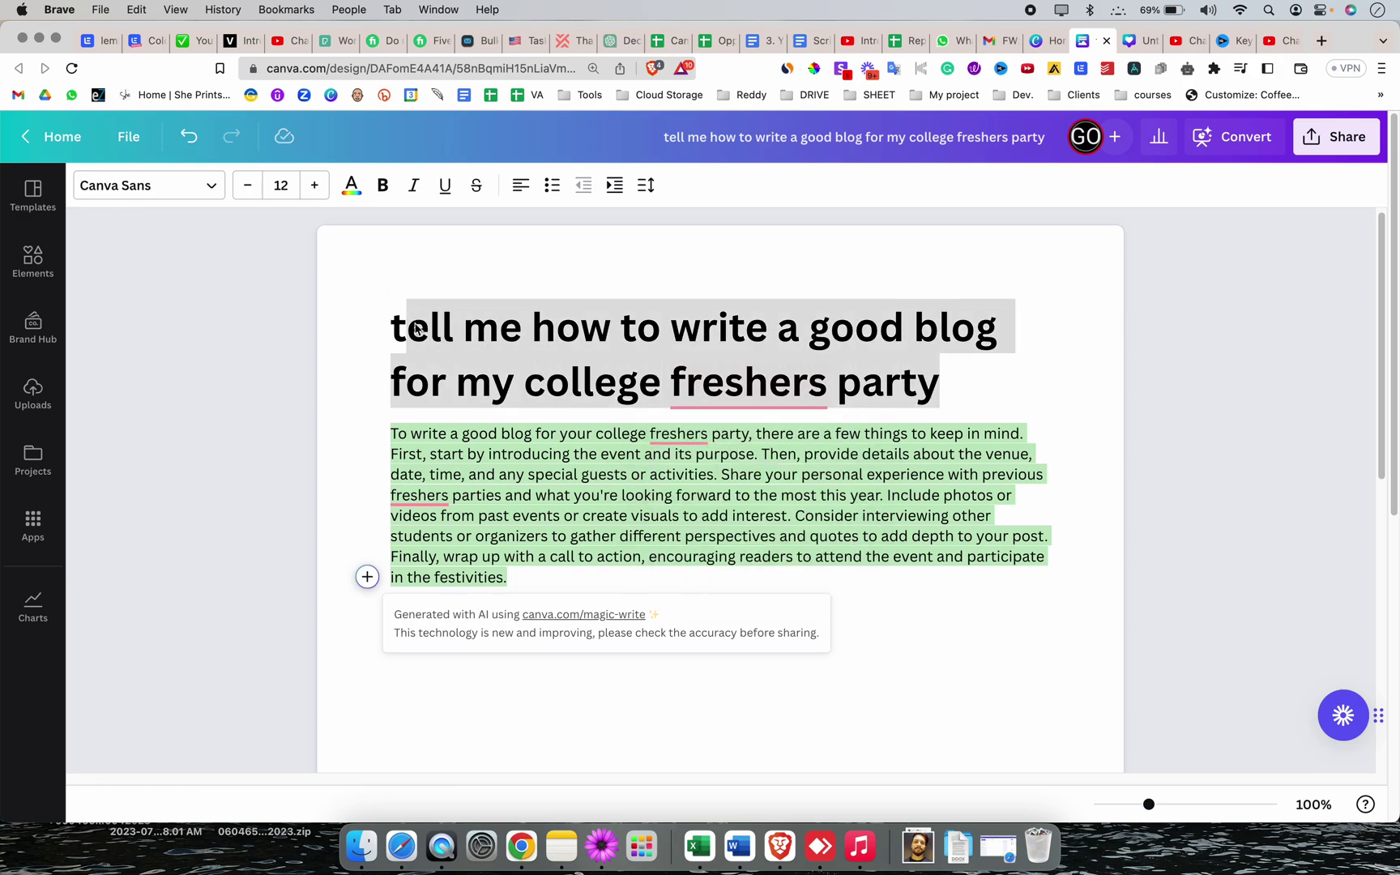
pyautogui.click(414, 322)
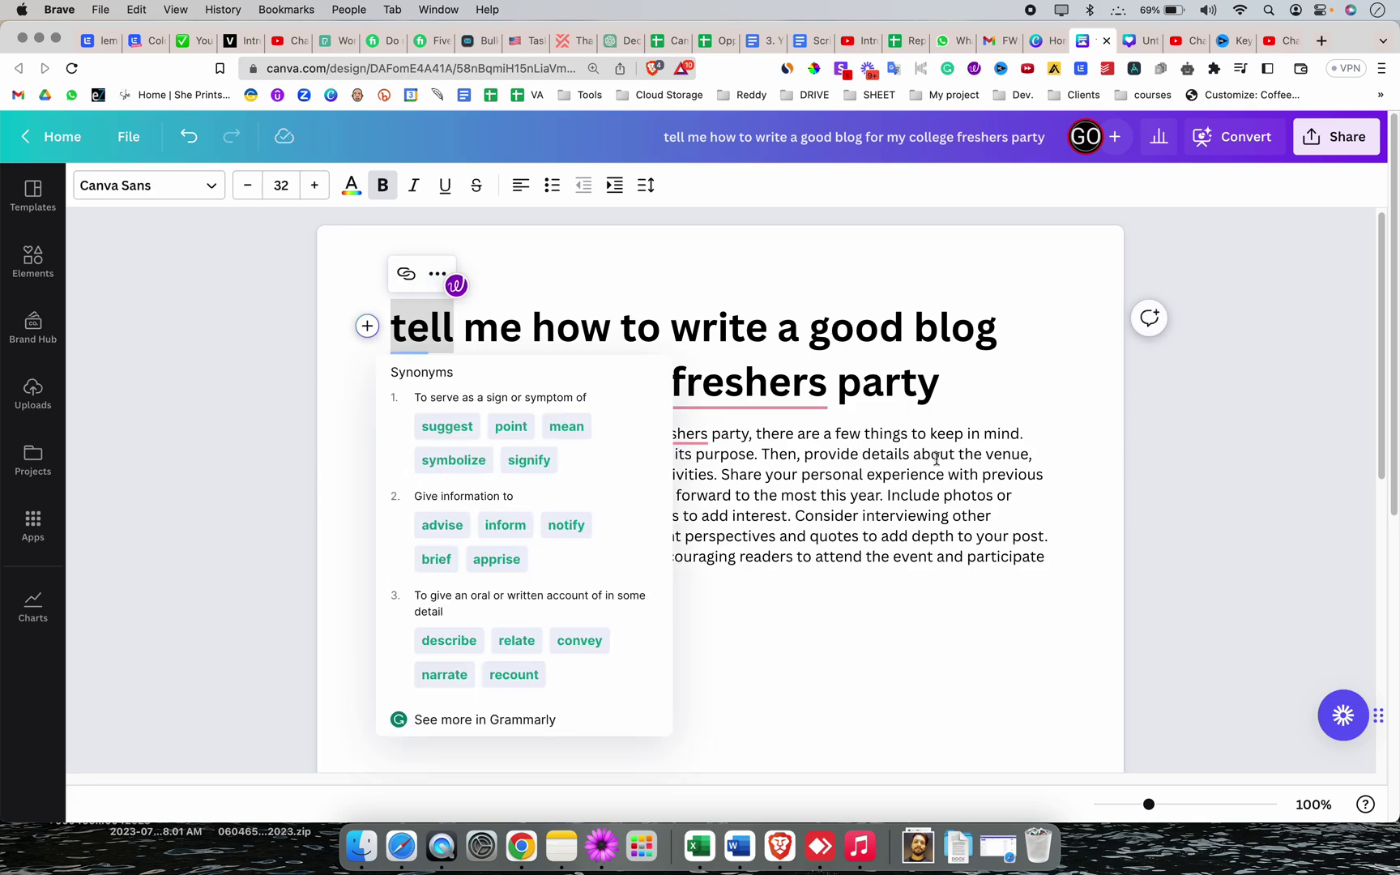
pyautogui.click(407, 439)
pyautogui.moveTo(391, 435); pyautogui.dragTo(519, 579)
pyautogui.click(614, 571)
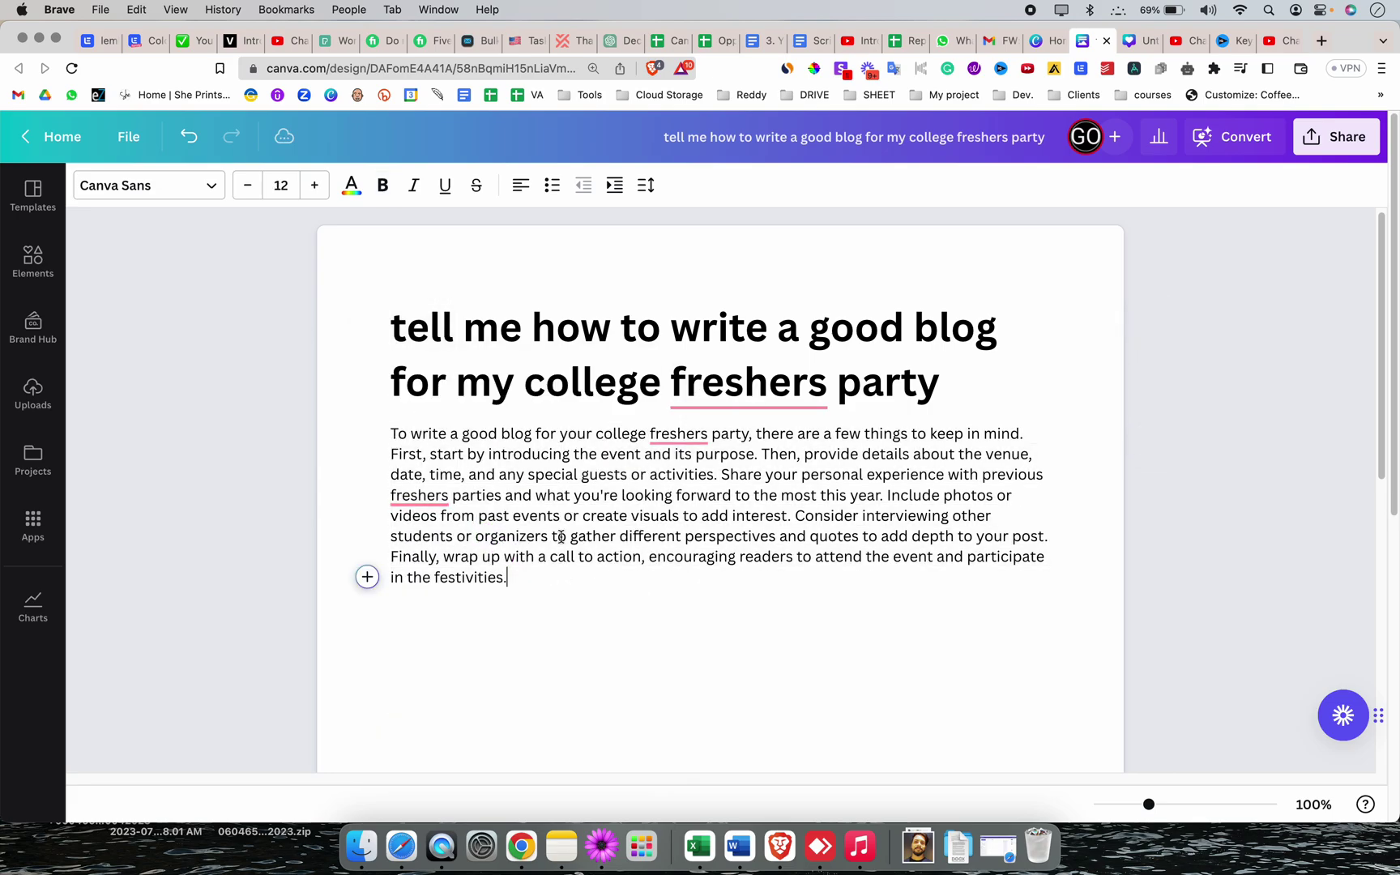
# Change 'freshers' to possessive 'freshers'' in the title and both body occurrences
pyautogui.moveTo(427, 497)
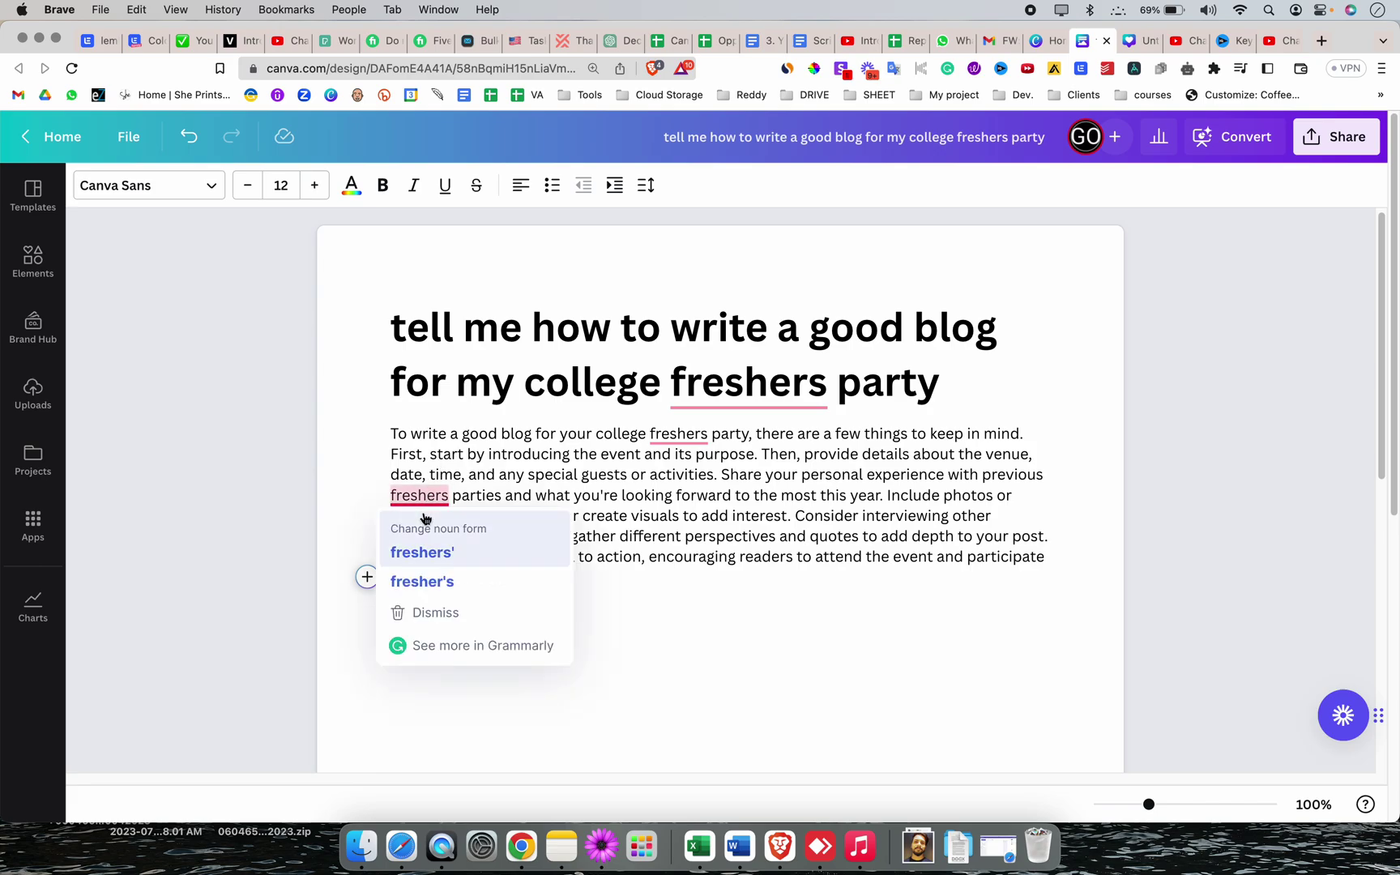
pyautogui.click(422, 552)
pyautogui.moveTo(666, 438)
pyautogui.click(671, 490)
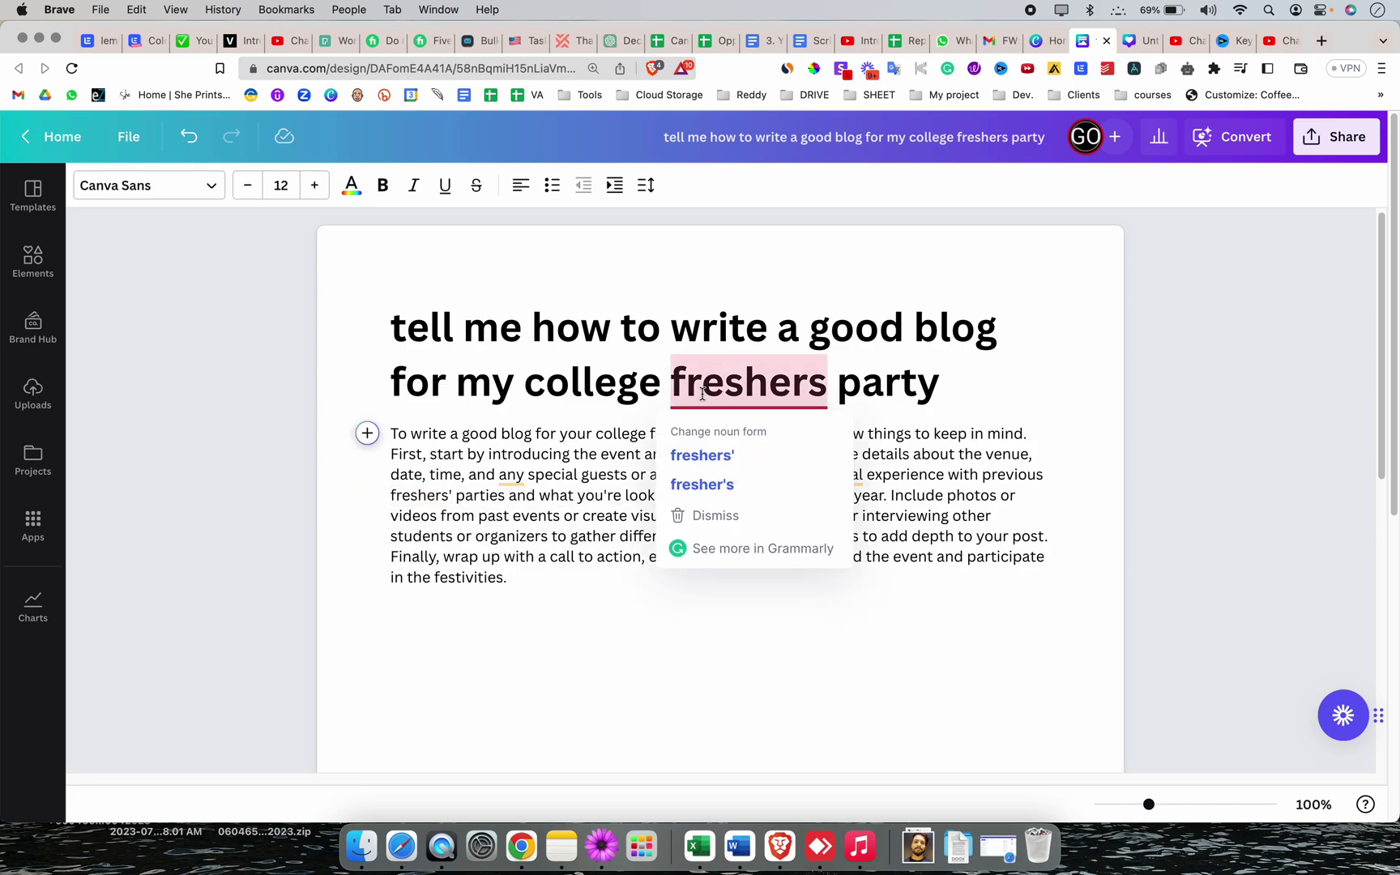
pyautogui.click(703, 456)
# Delete 'any' before 'special guests' and the word 'personal' from the paragraph
pyautogui.moveTo(509, 475)
pyautogui.click(531, 510)
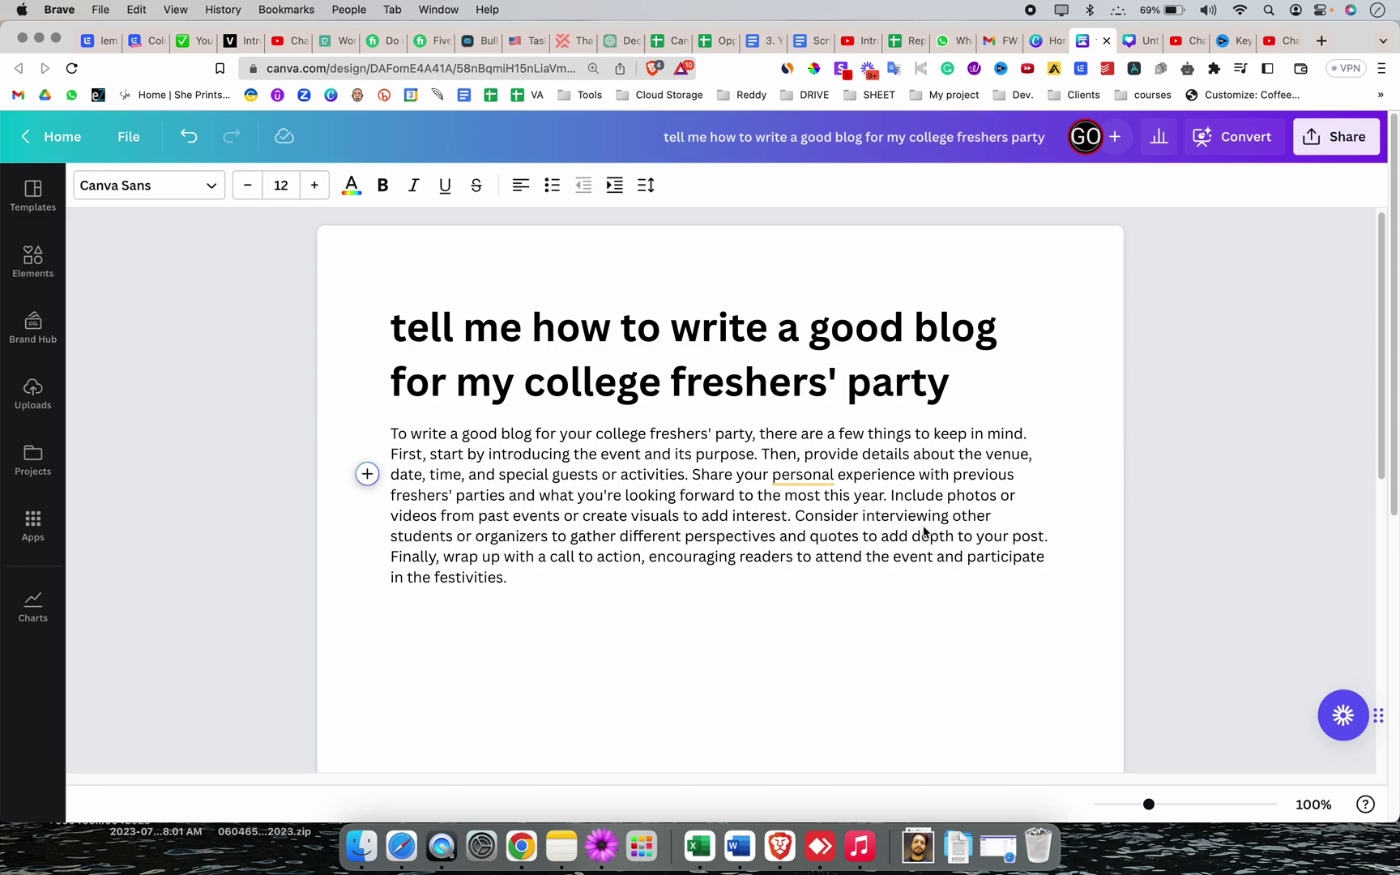
pyautogui.moveTo(798, 478)
pyautogui.click(891, 531)
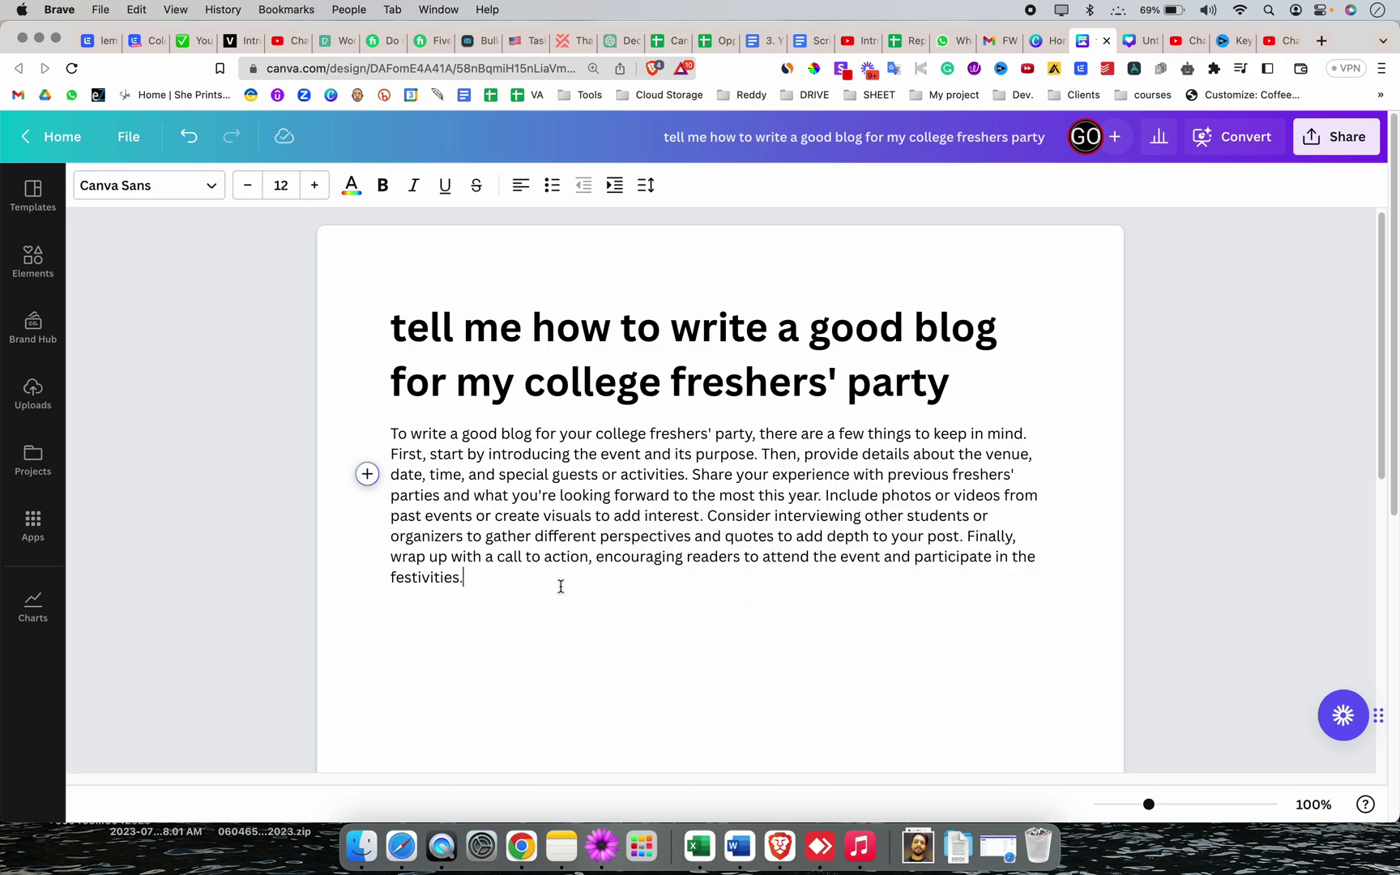
pyautogui.moveTo(559, 585); pyautogui.dragTo(350, 435)
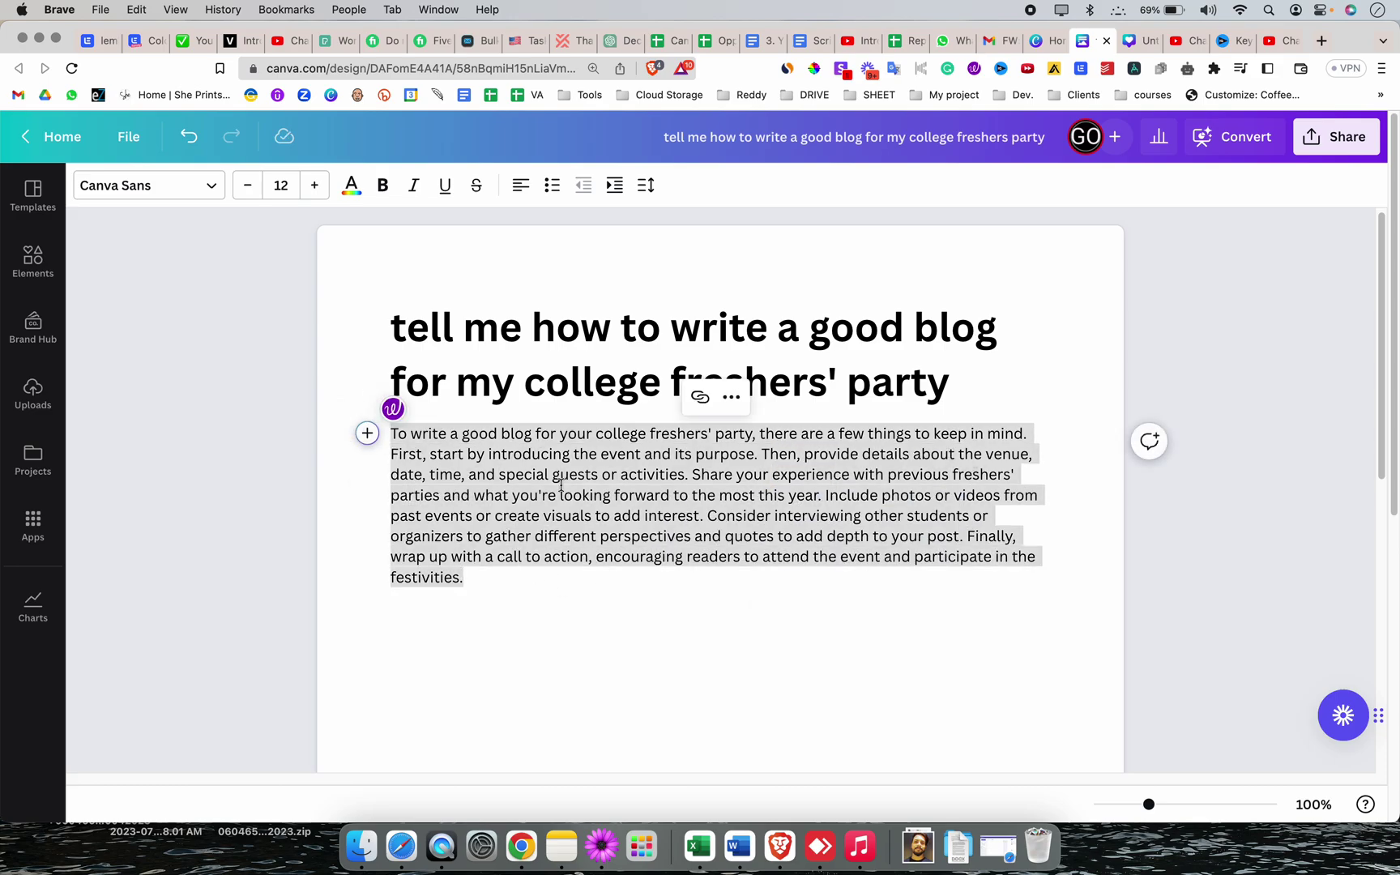
pyautogui.click(840, 598)
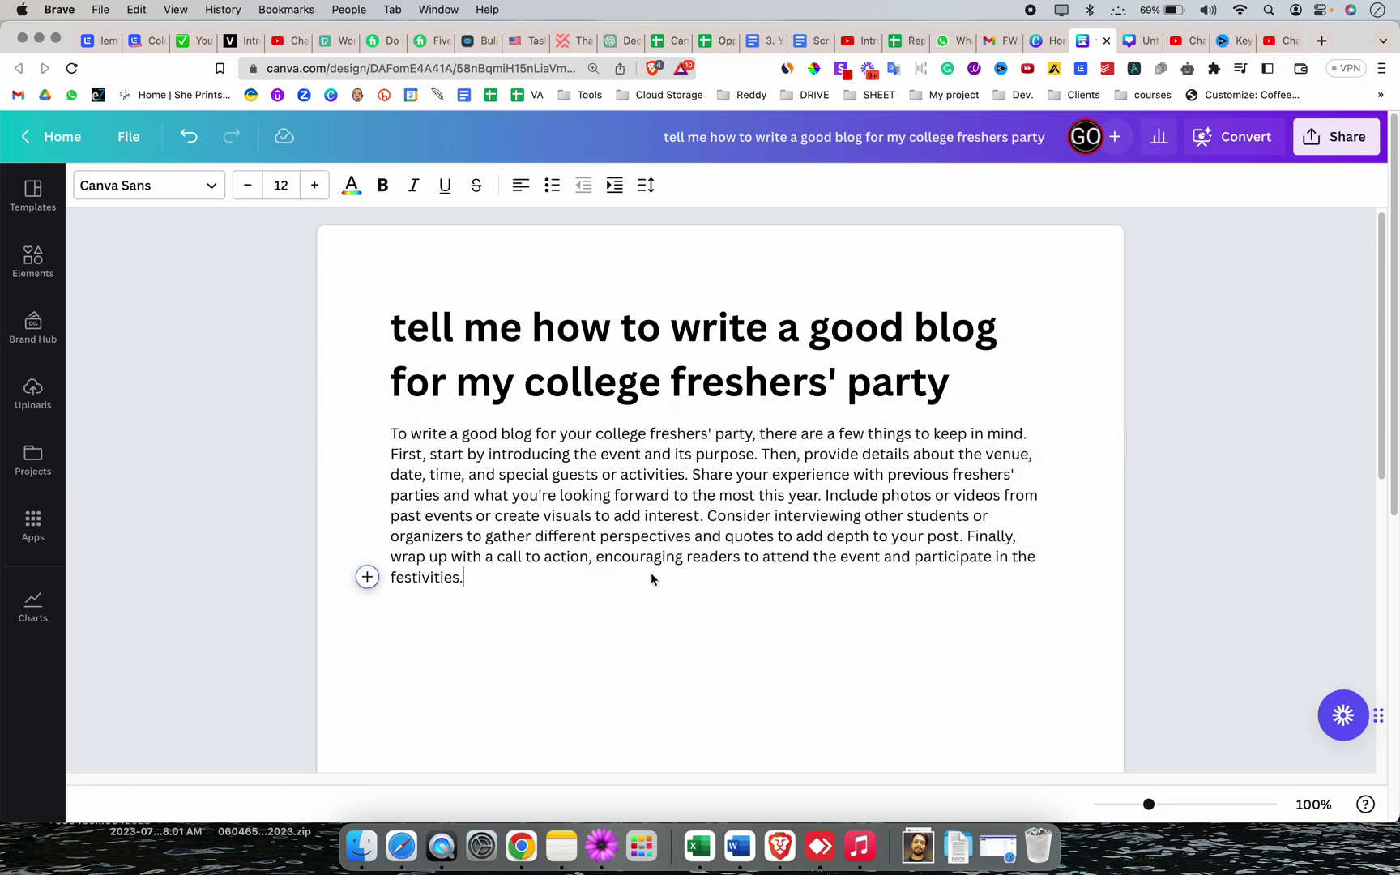
pyautogui.click(33, 260)
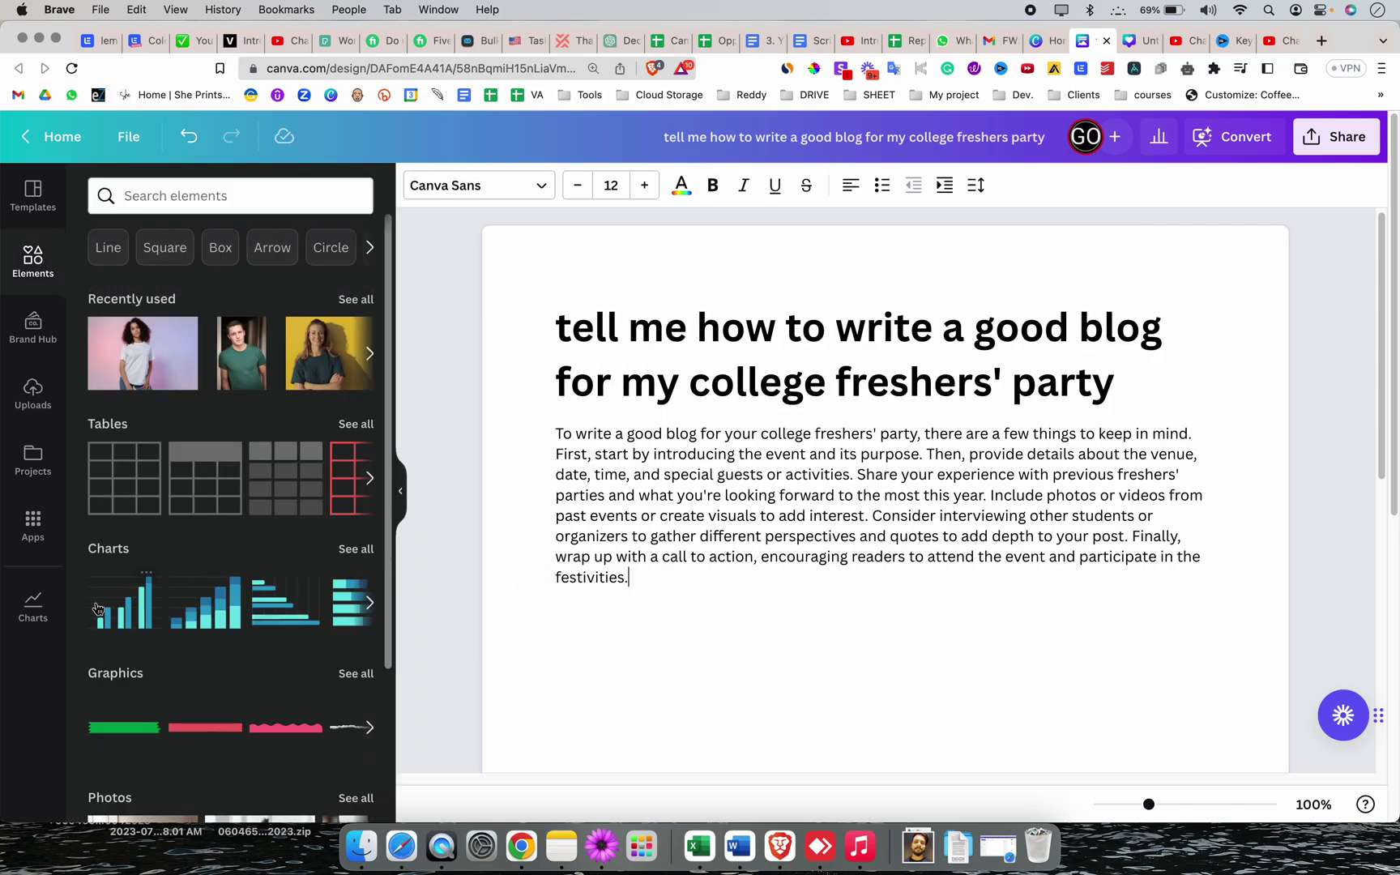
pyautogui.click(54, 610)
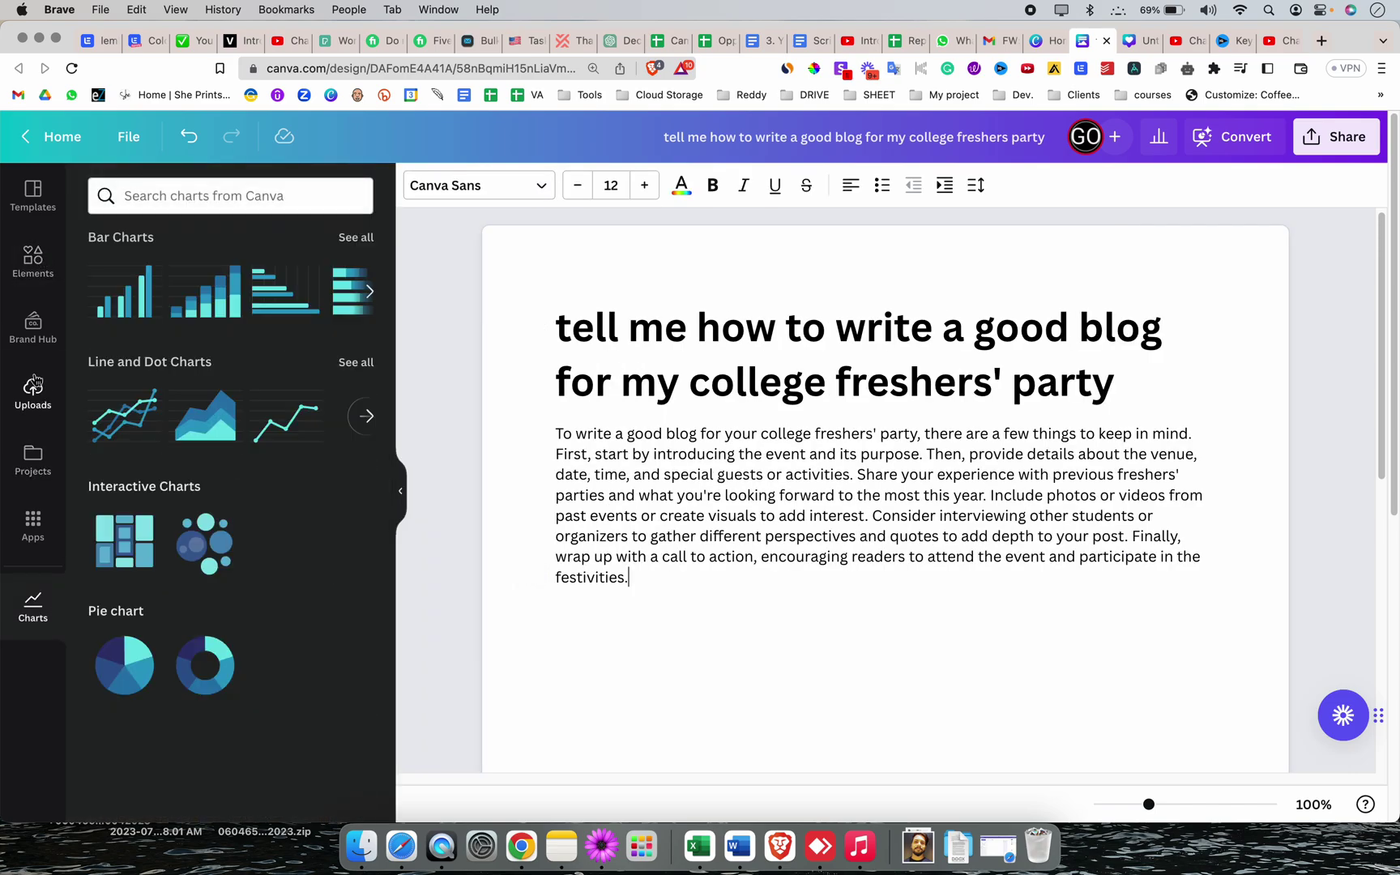
pyautogui.click(36, 388)
pyautogui.click(32, 324)
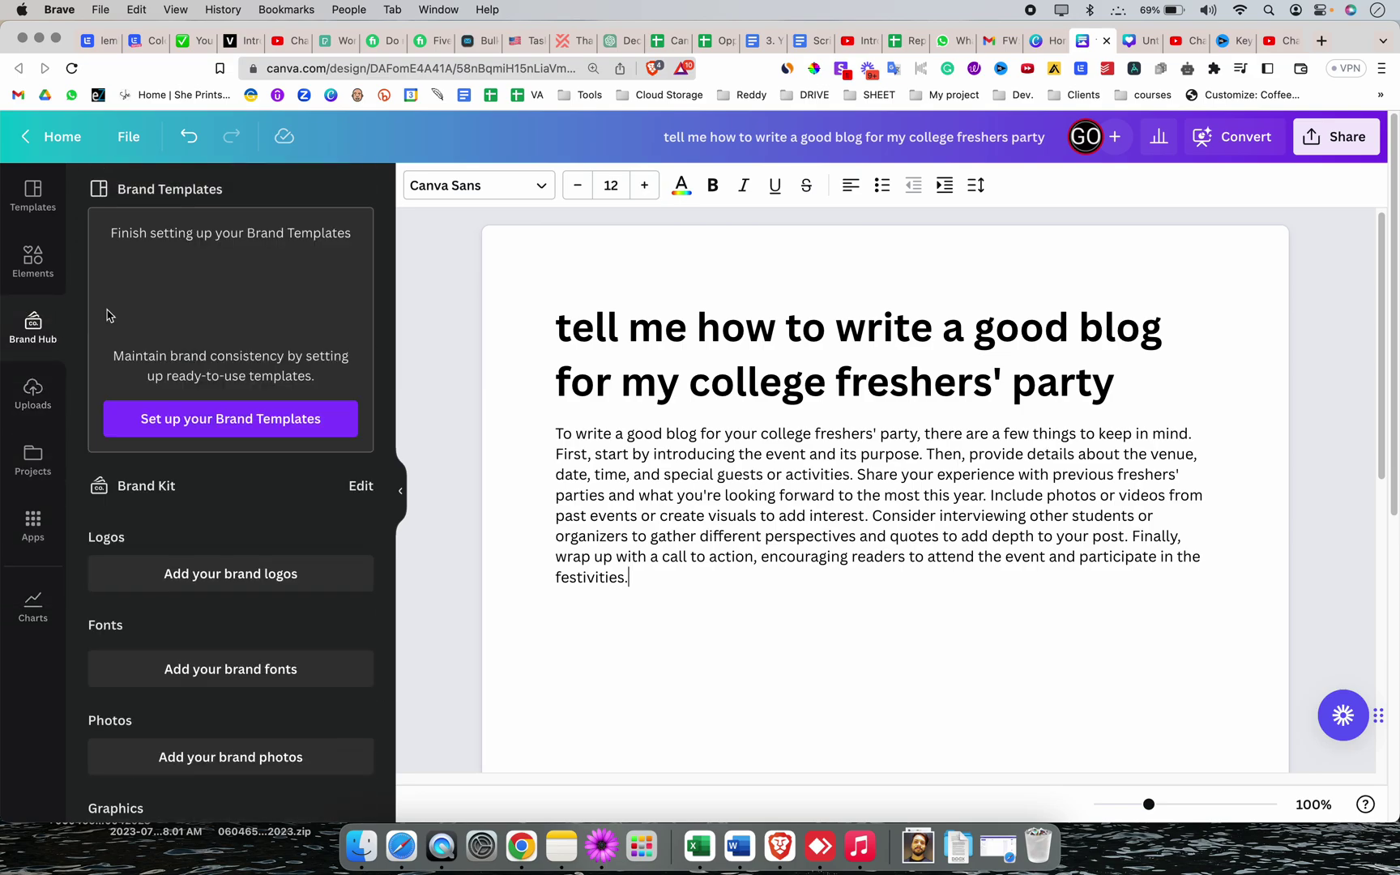
pyautogui.click(33, 268)
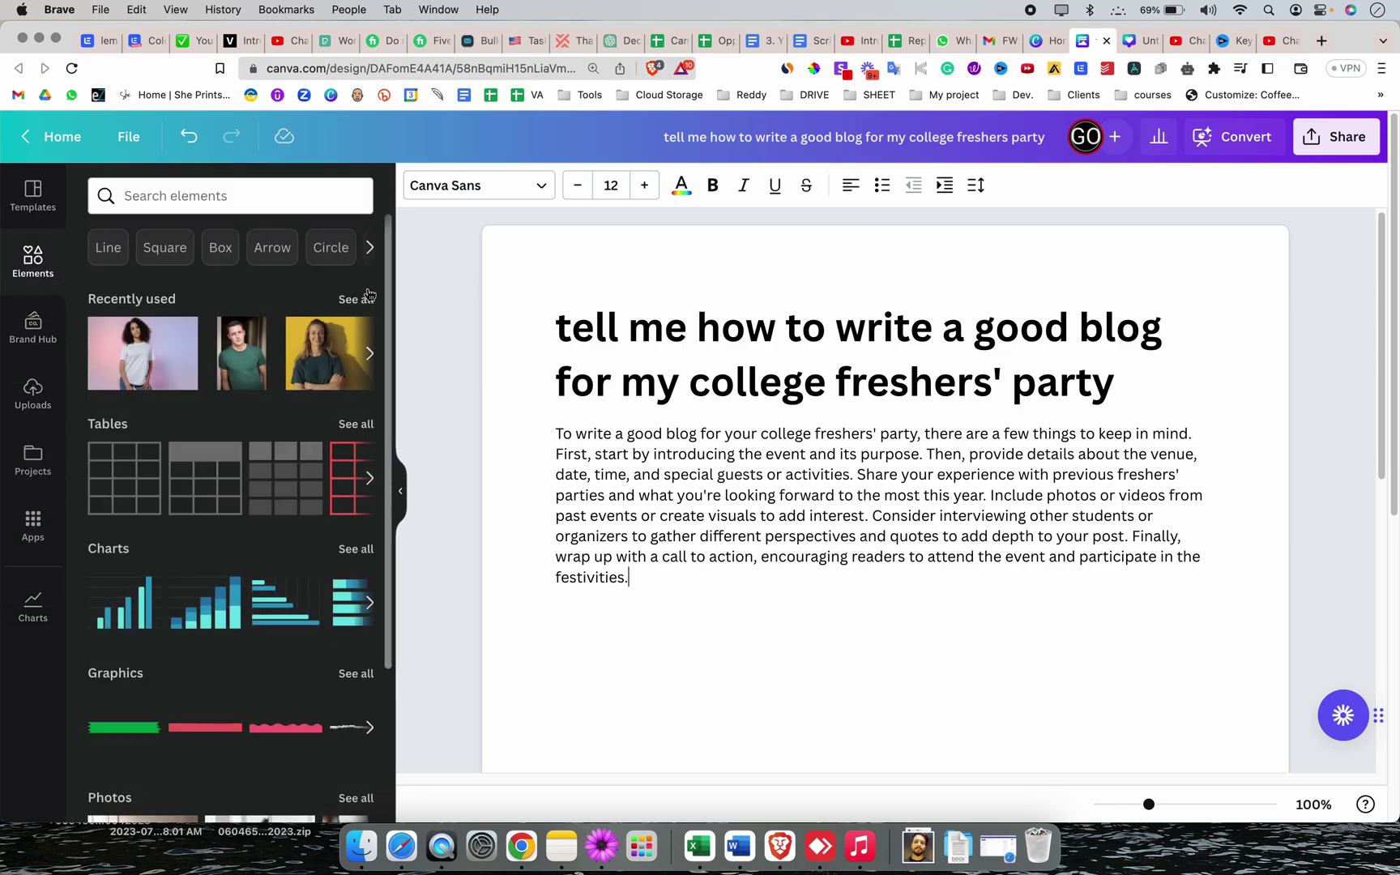
pyautogui.click(7, 199)
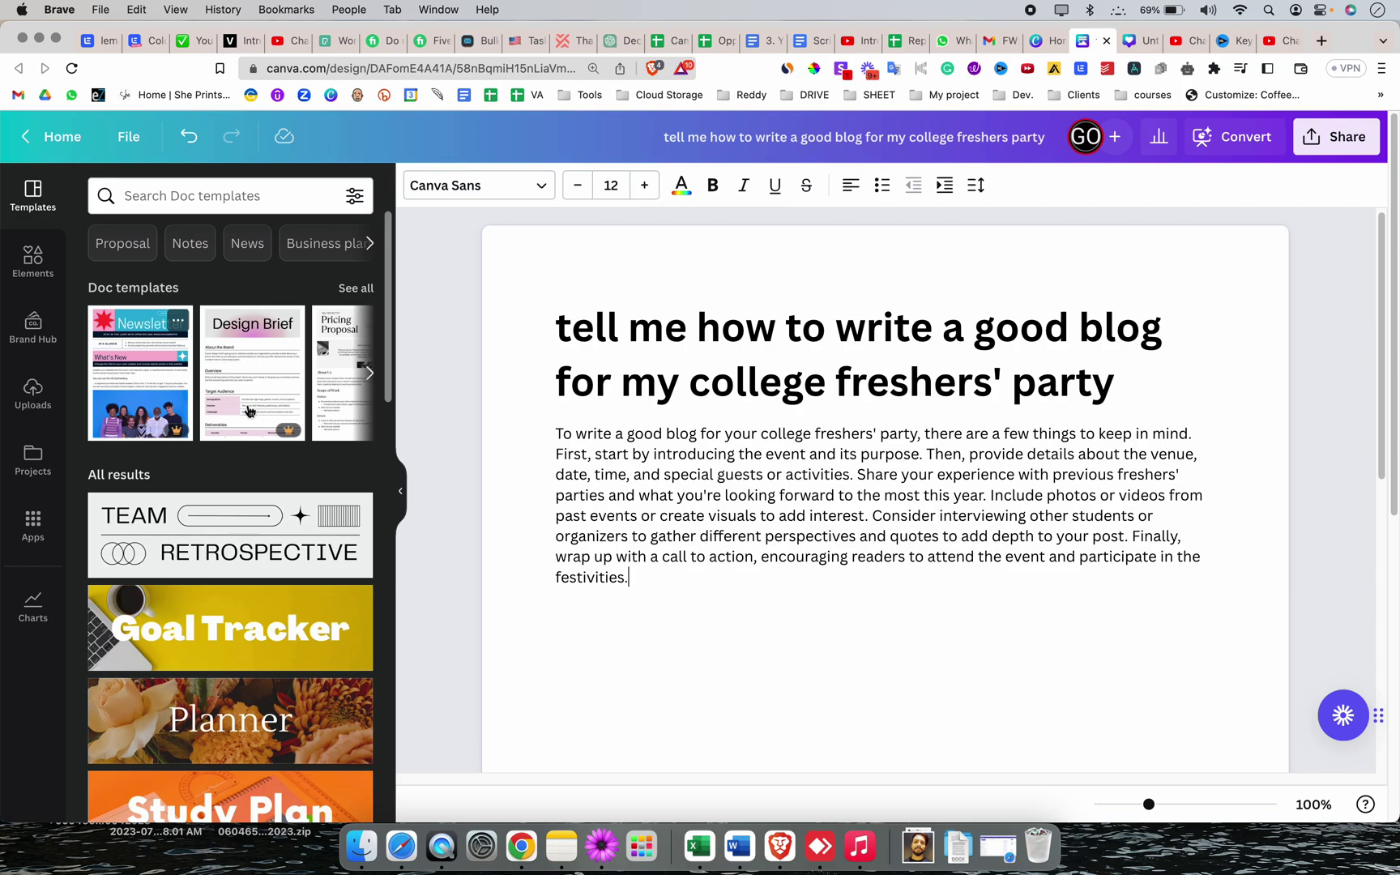
pyautogui.click(370, 370)
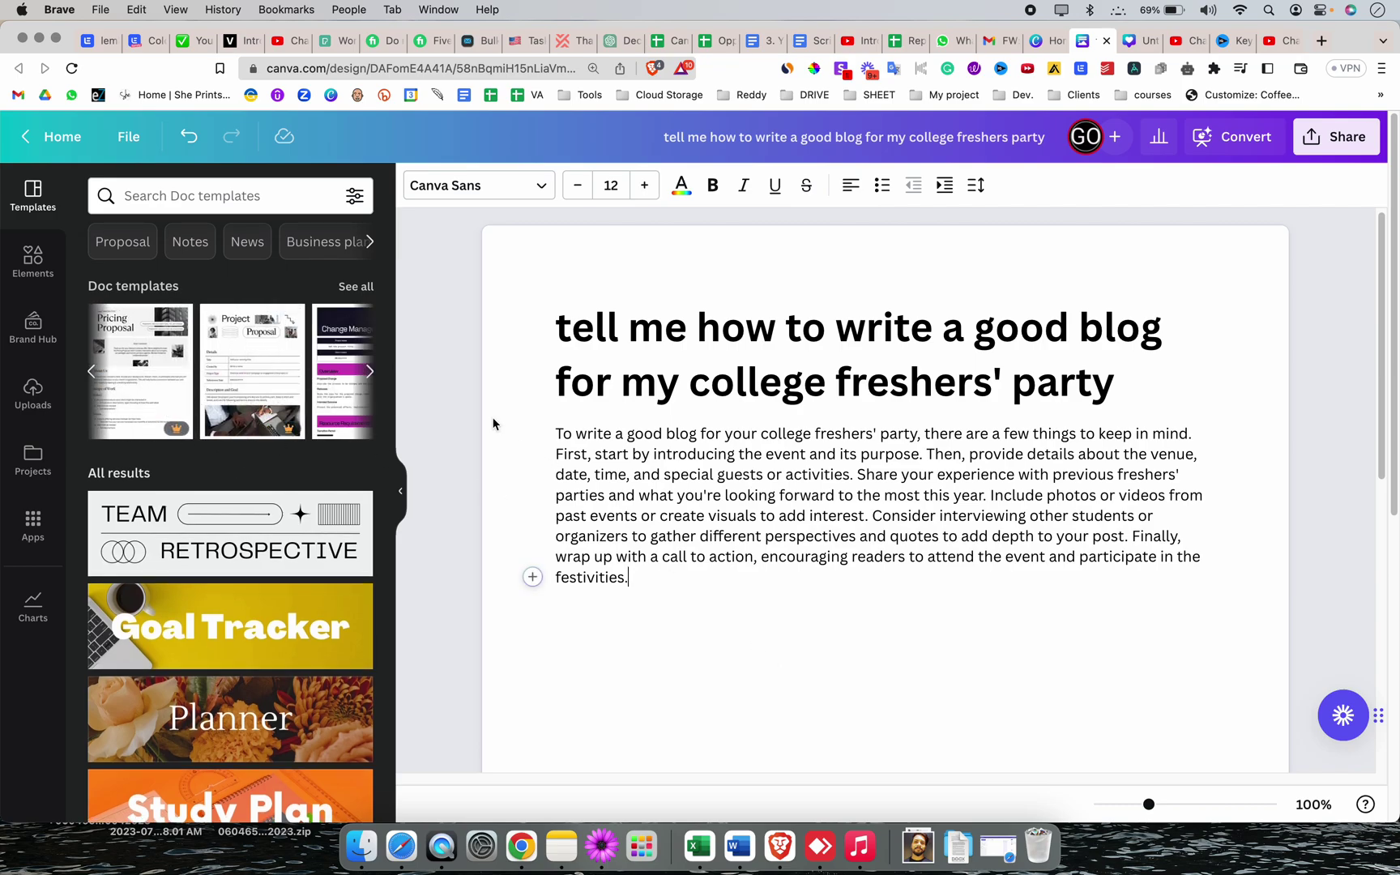
pyautogui.click(395, 484)
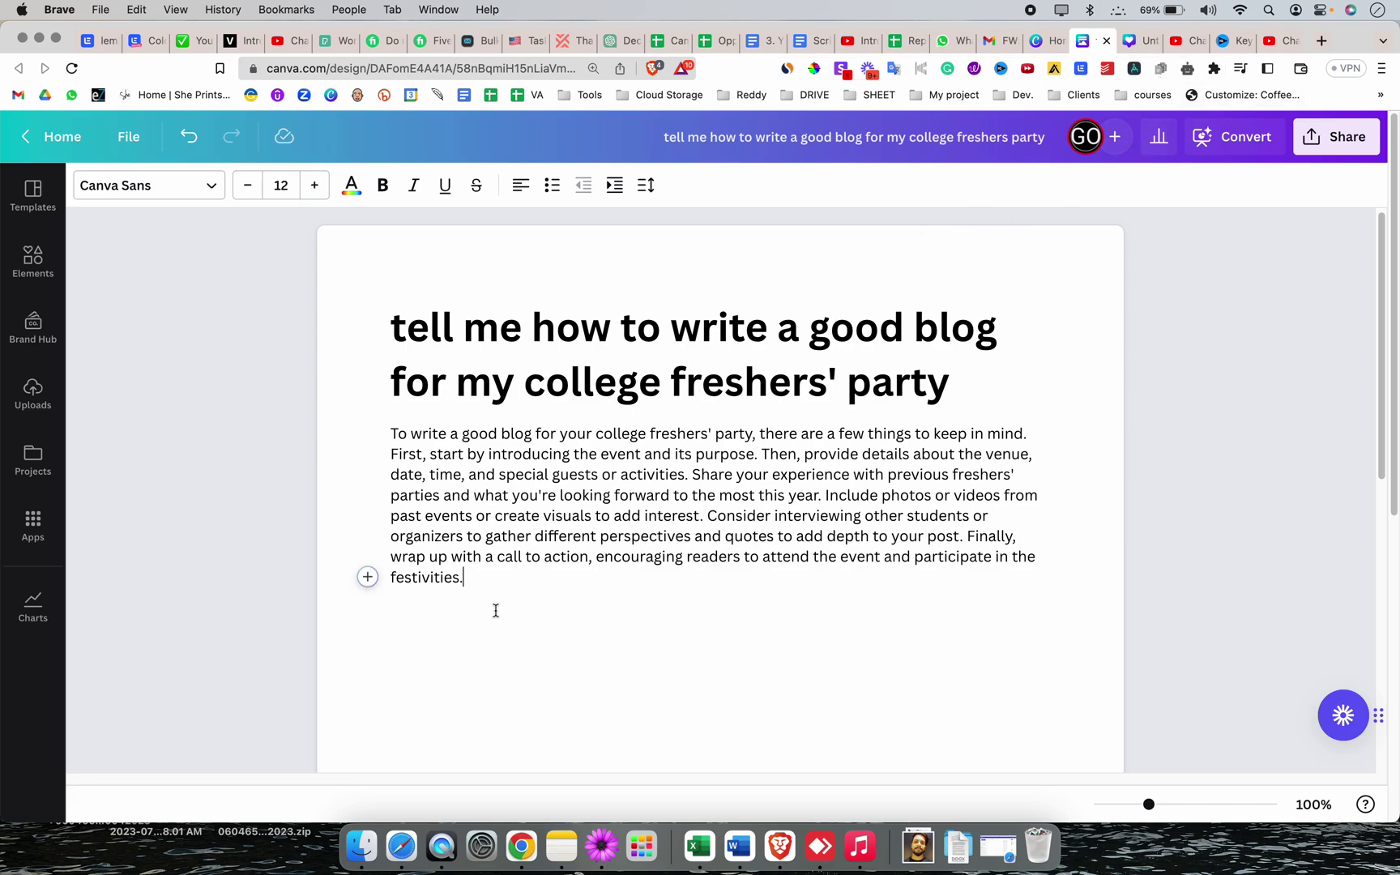
pyautogui.scroll(-5, 507, 565)
pyautogui.scroll(5, 506, 565)
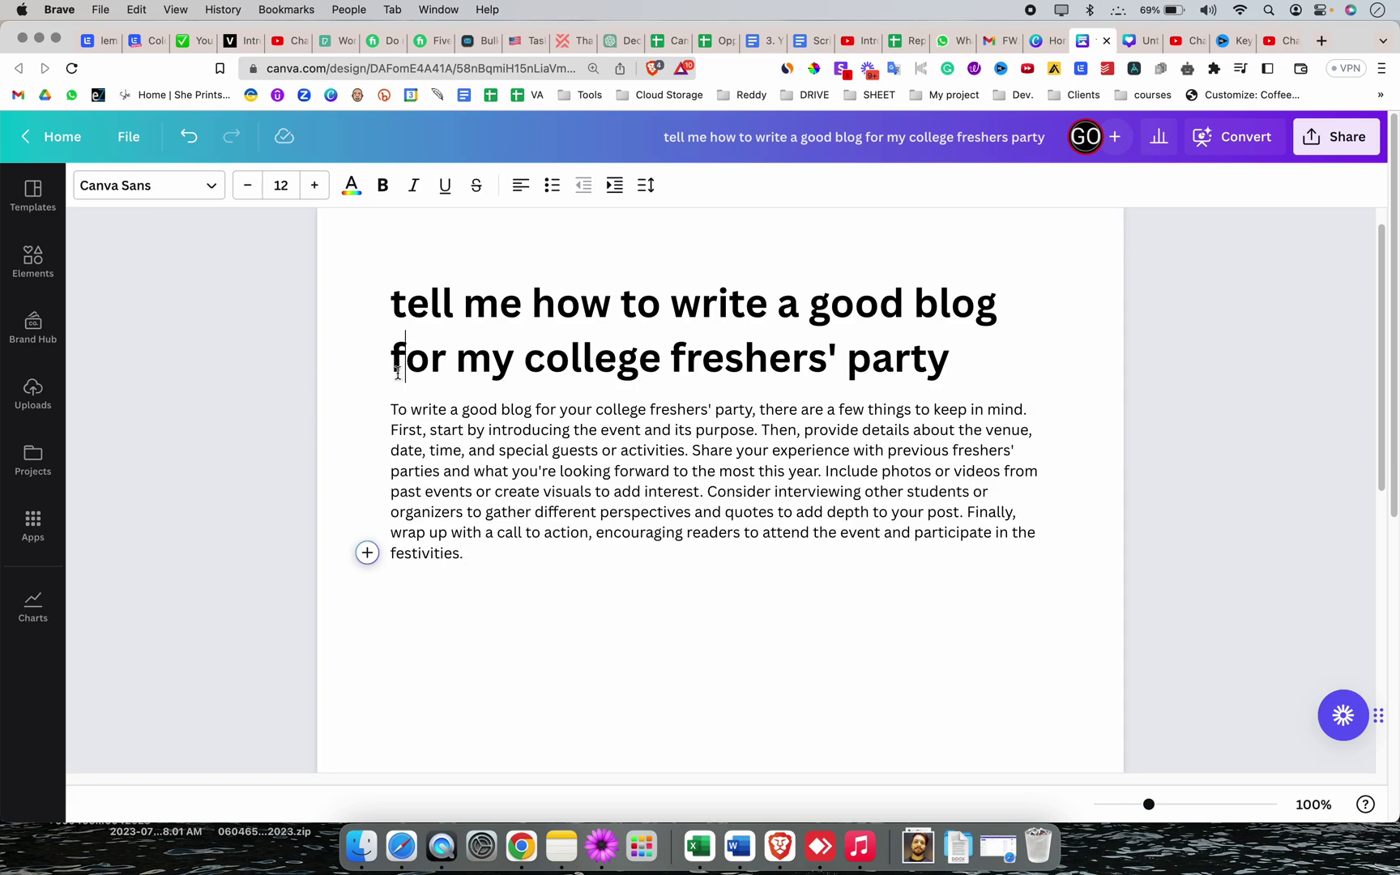
pyautogui.click(492, 358)
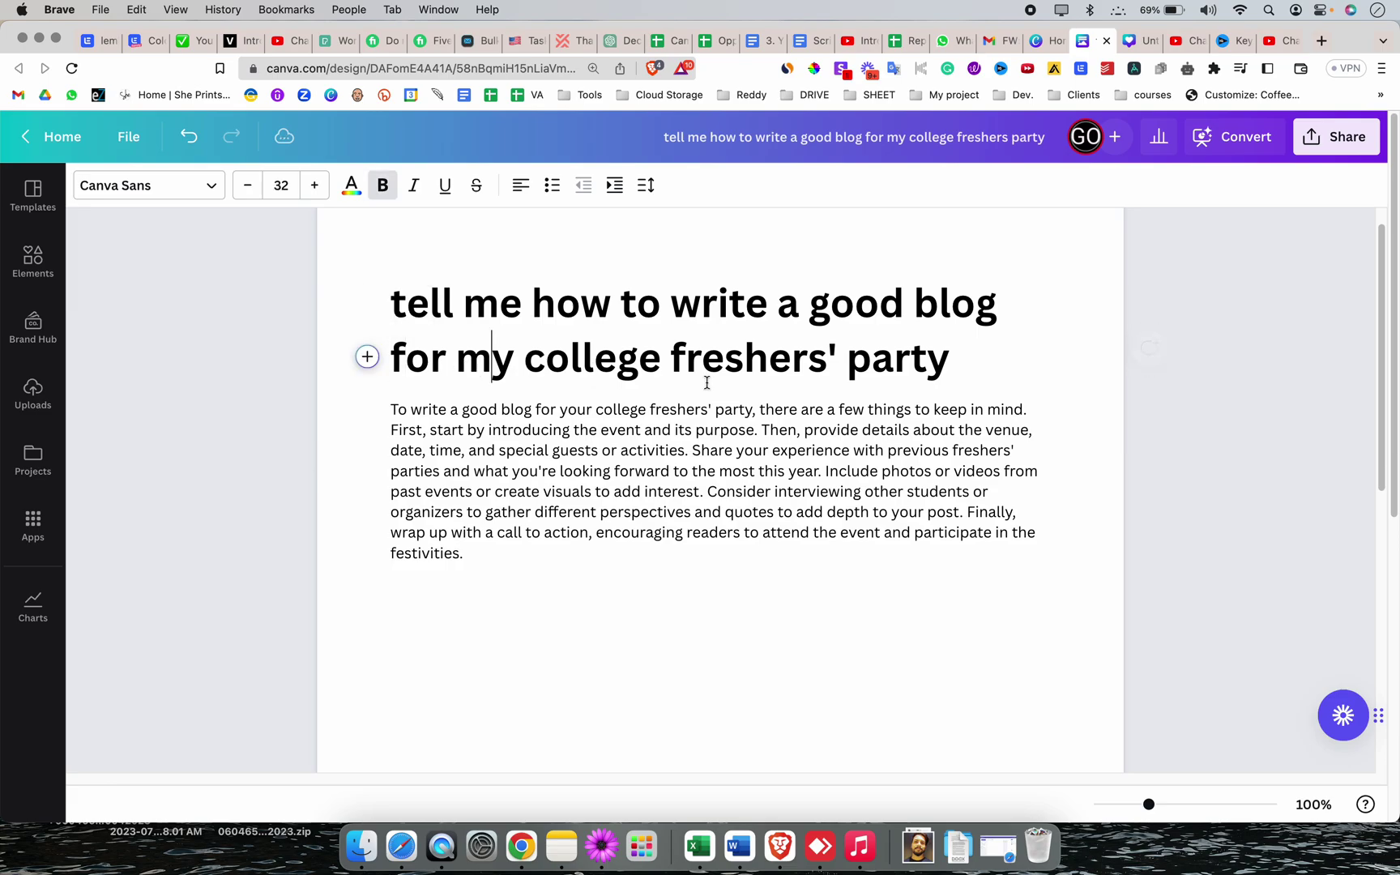
pyautogui.moveTo(684, 598); pyautogui.dragTo(354, 375)
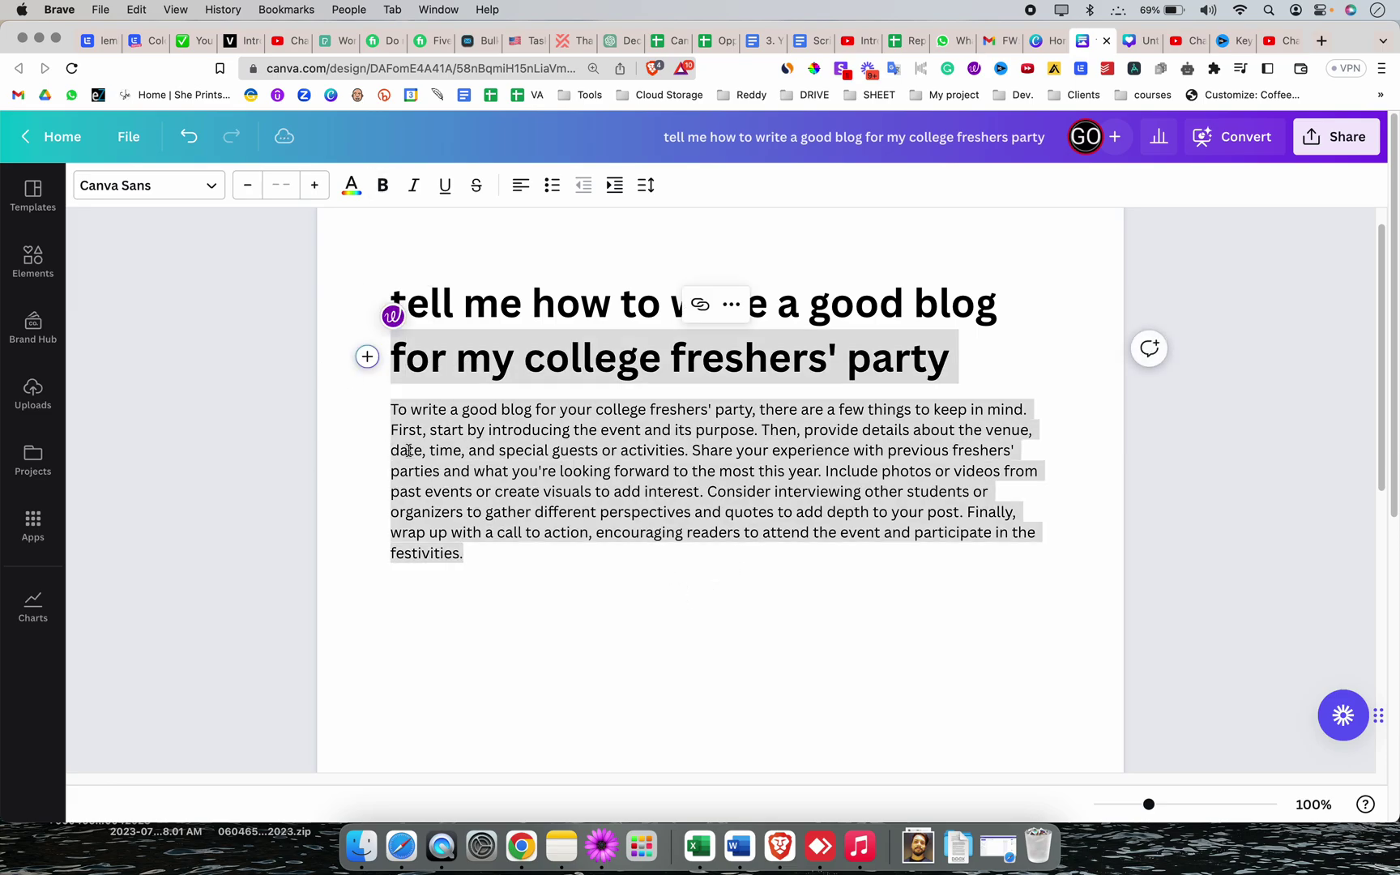
pyautogui.click(408, 450)
pyautogui.moveTo(428, 450); pyautogui.dragTo(769, 451)
pyautogui.click(959, 468)
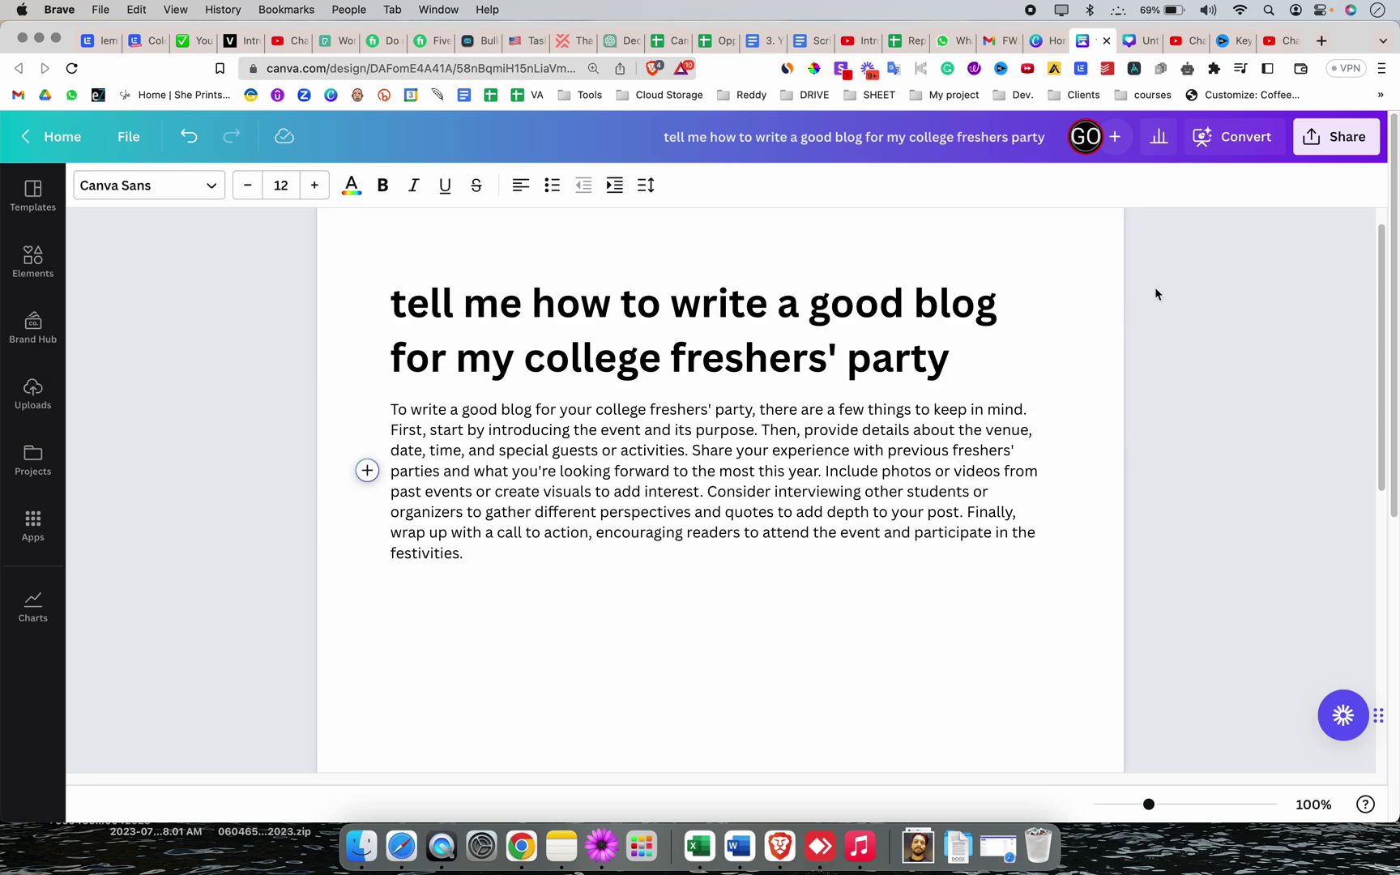
pyautogui.click(1317, 142)
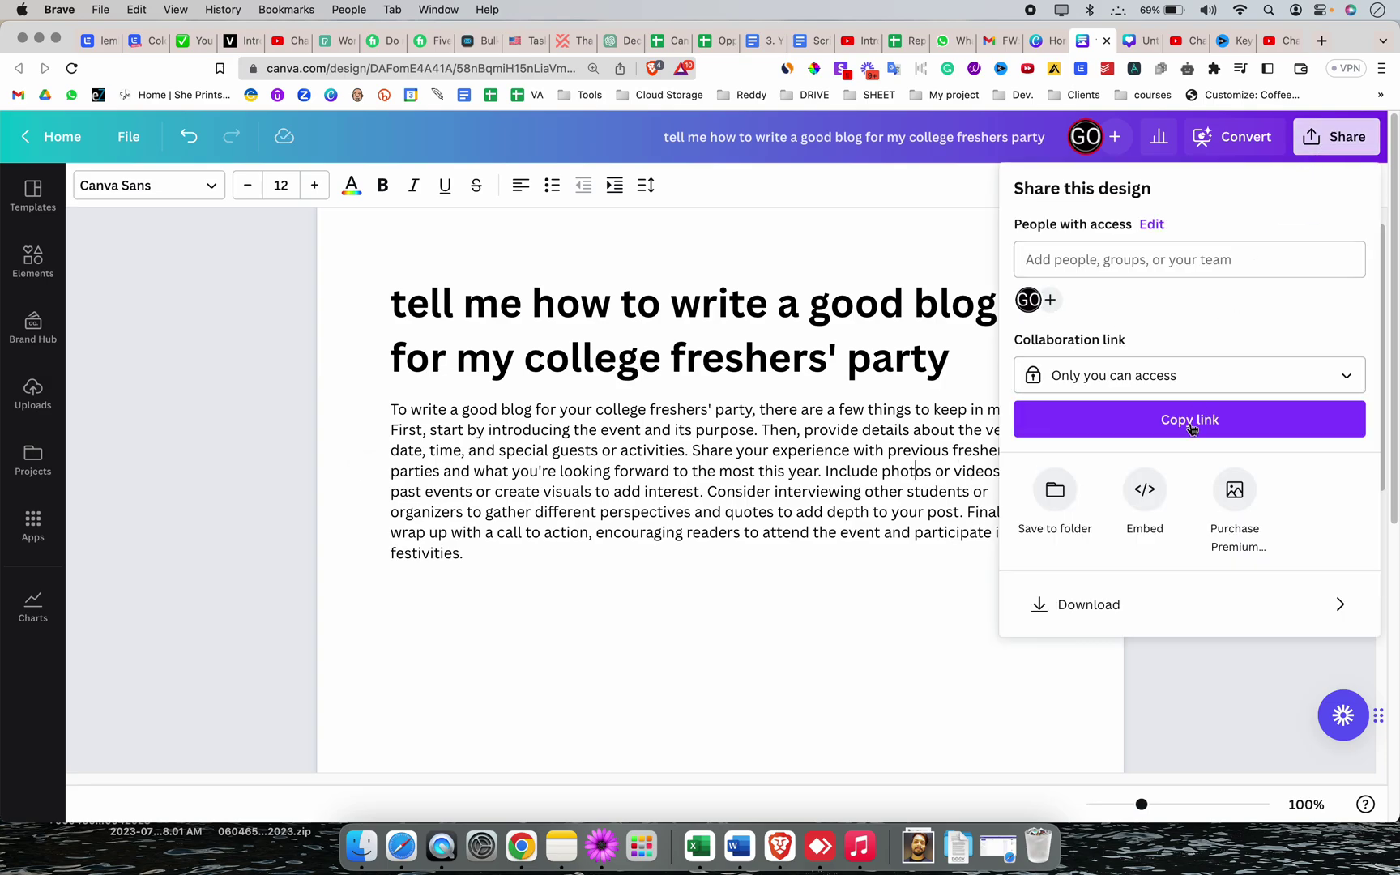
pyautogui.click(1076, 601)
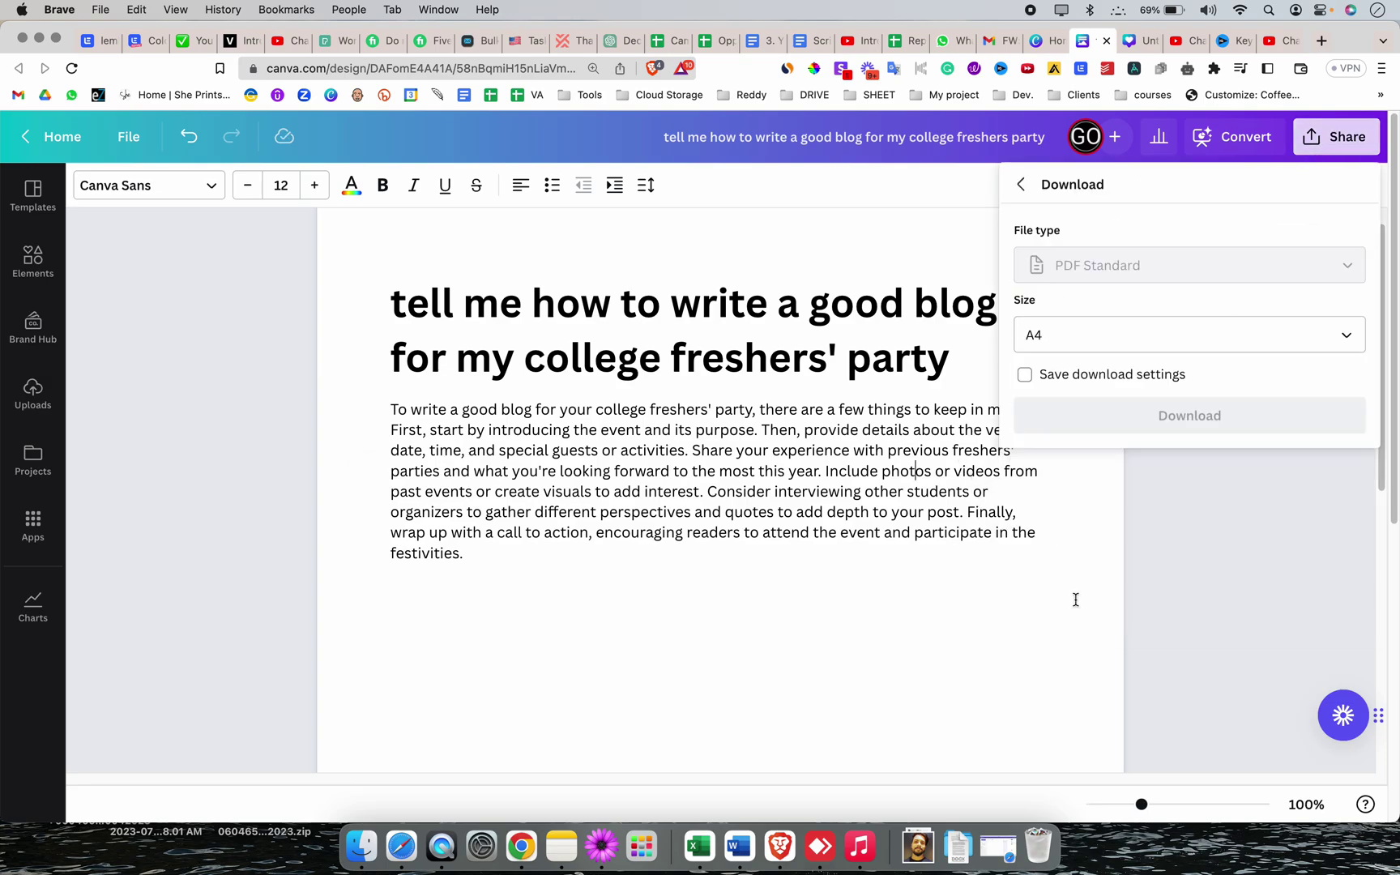
pyautogui.click(1097, 341)
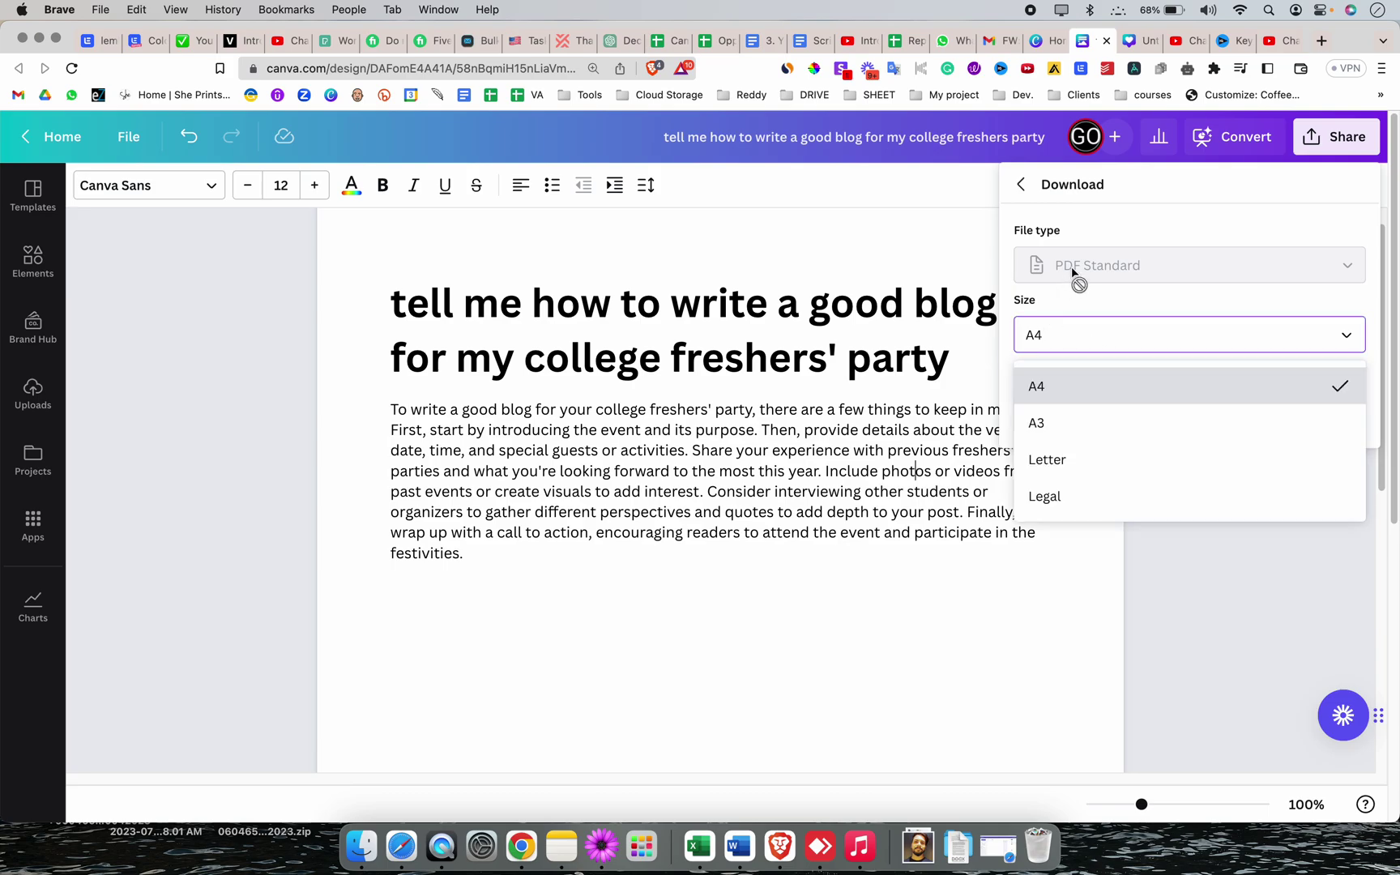
pyautogui.click(1050, 597)
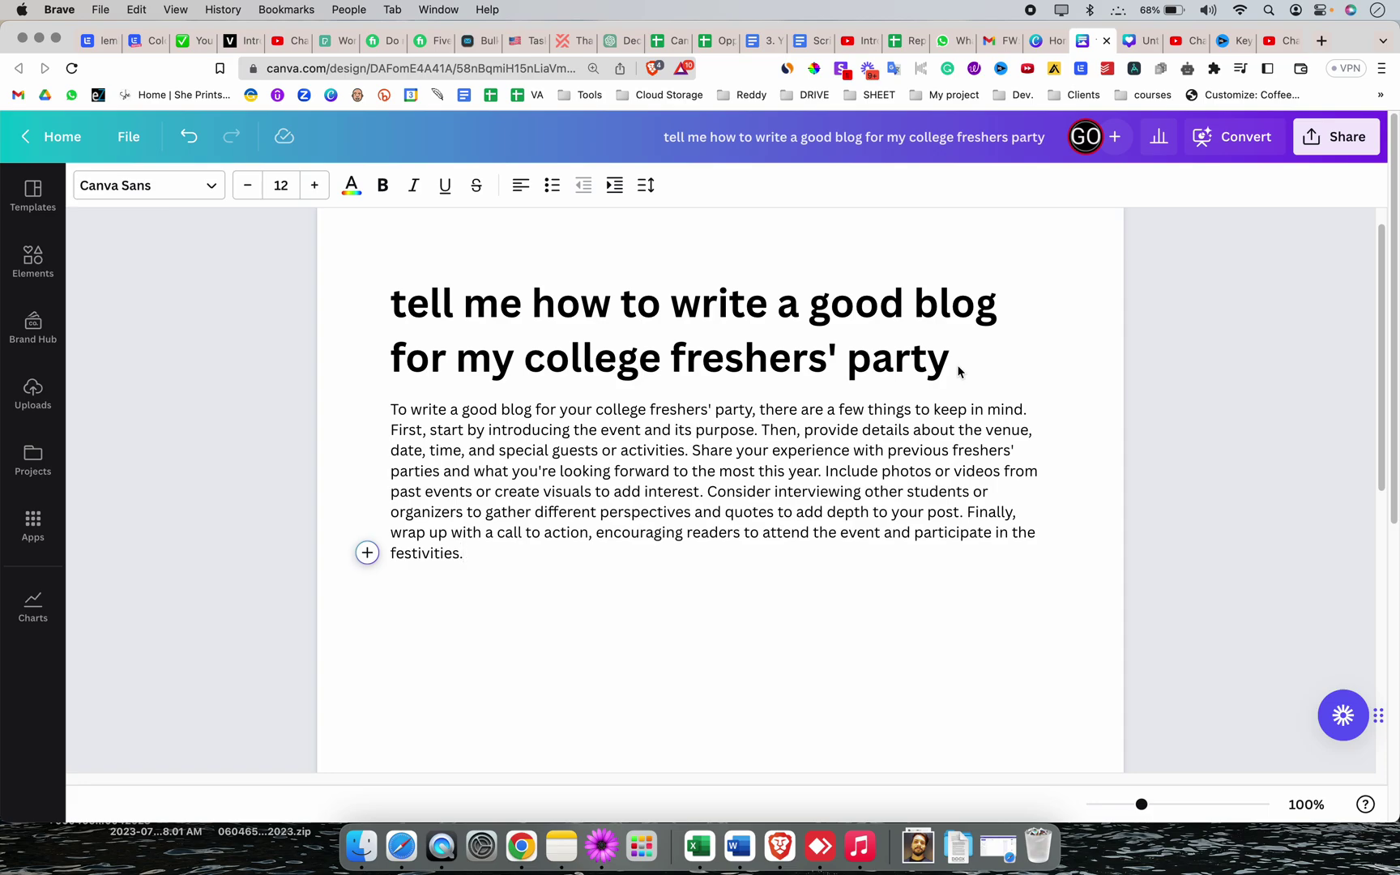
pyautogui.click(495, 352)
pyautogui.click(388, 328)
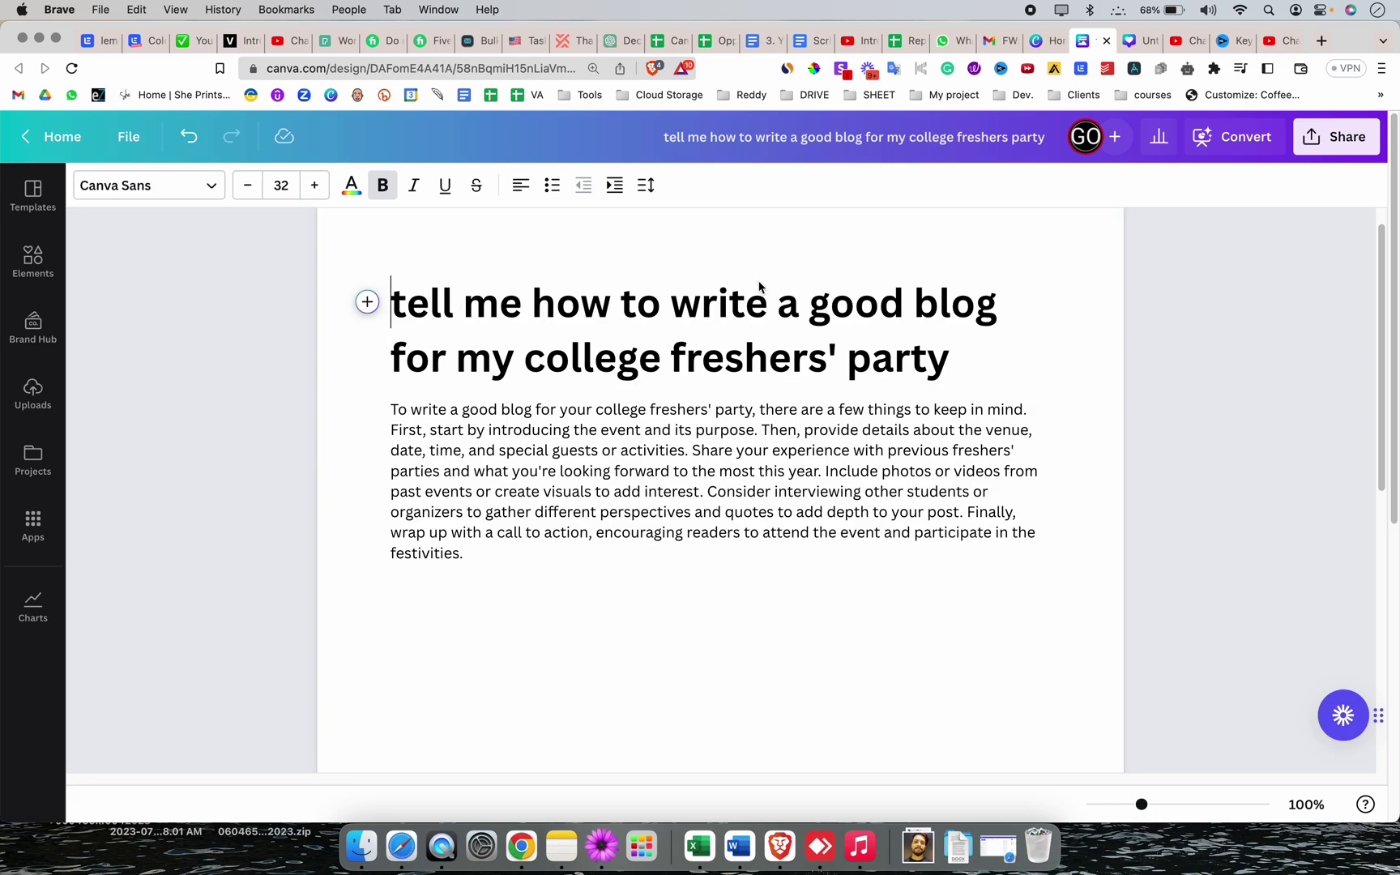
pyautogui.click(1043, 350)
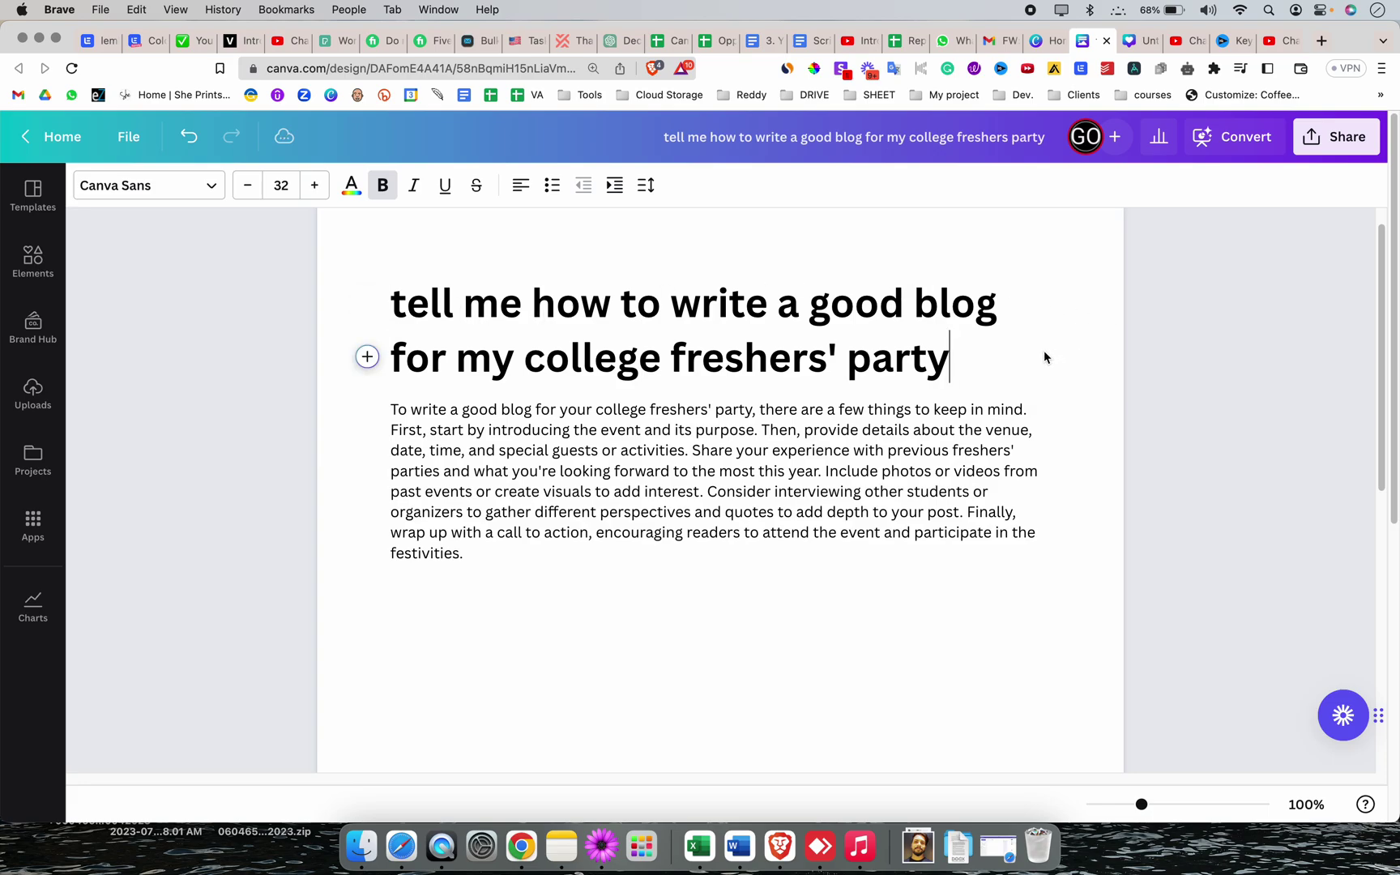